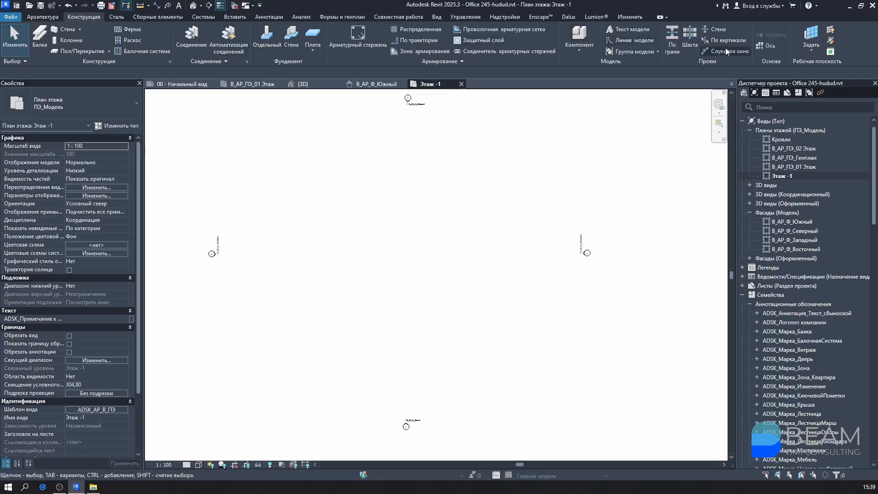
# - Draw a vertical grid axis from bottom to top between the elevation markers and move it slightly up and to the right
pyautogui.click(760, 49)
pyautogui.click(498, 215)
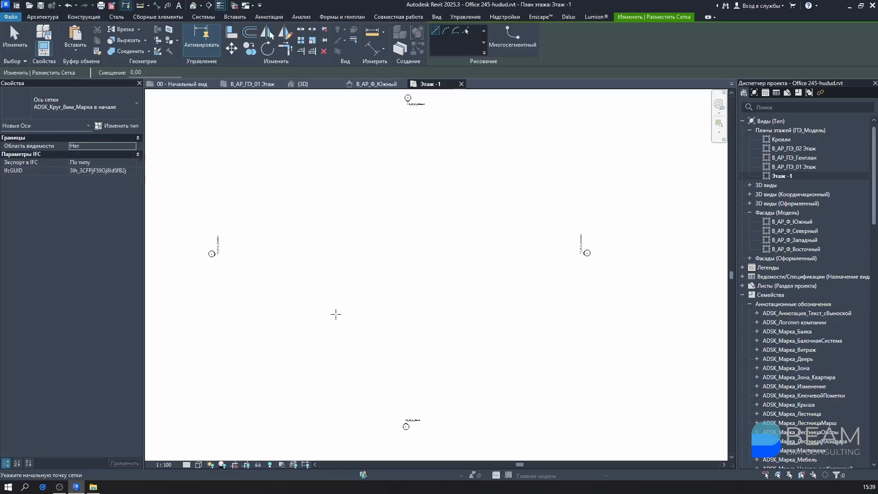
pyautogui.click(297, 364)
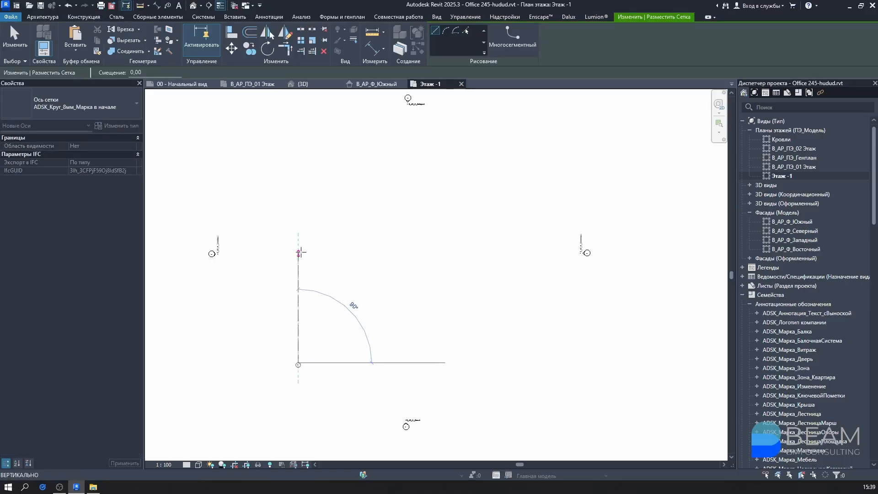
pyautogui.click(298, 245)
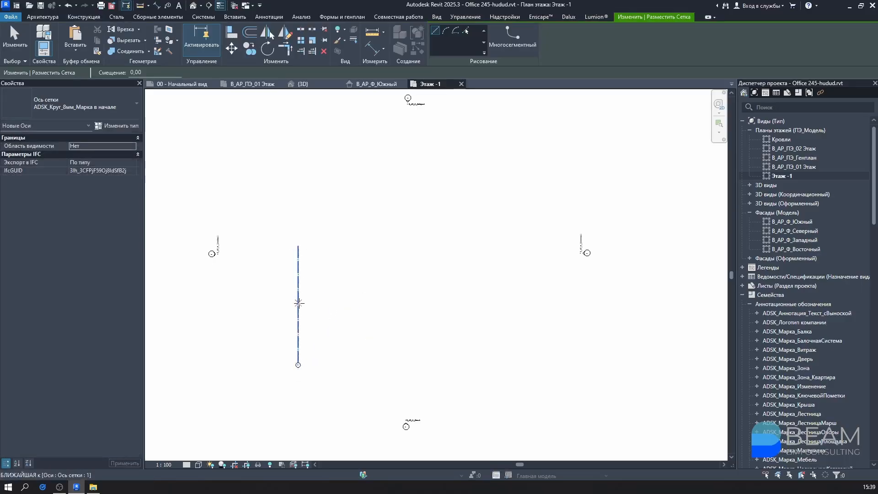
pyautogui.press('Escape')
pyautogui.moveTo(298, 309); pyautogui.dragTo(340, 264)
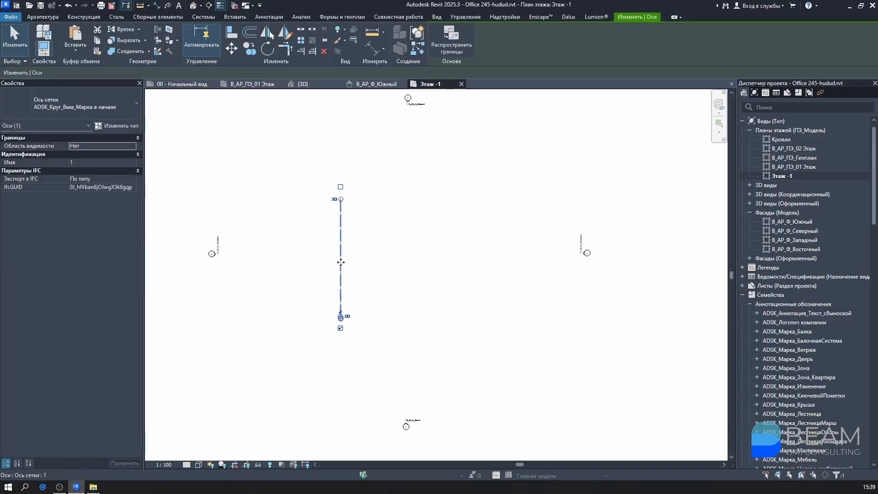
# - Copy grid axis 1 horizontally 6000 mm to the right
pyautogui.scroll(4, 340, 264)
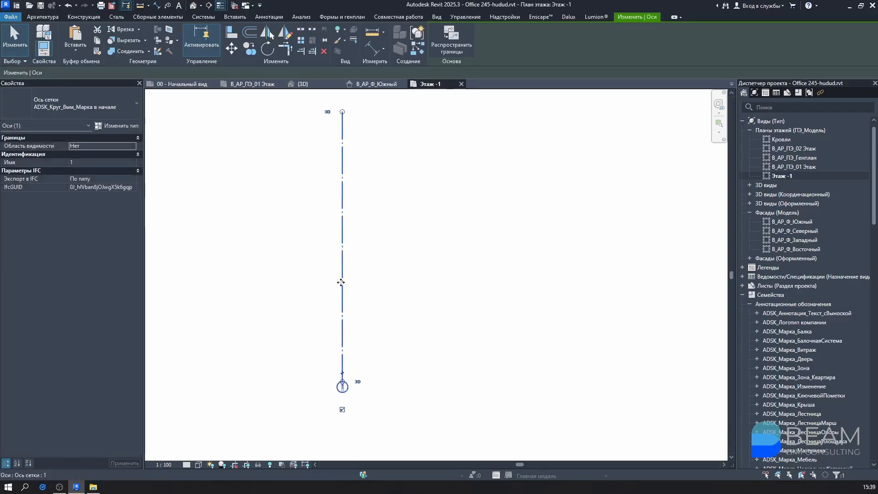
pyautogui.click(251, 58)
pyautogui.scroll(3, 393, 361)
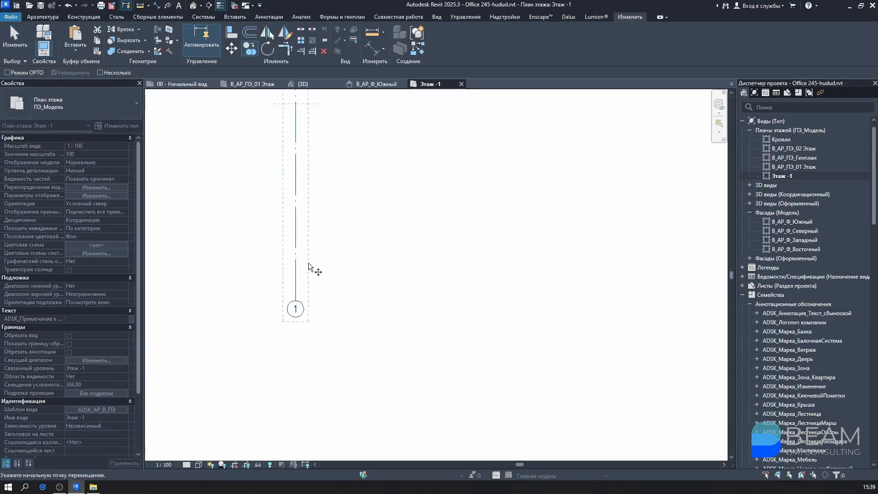
pyautogui.click(292, 266)
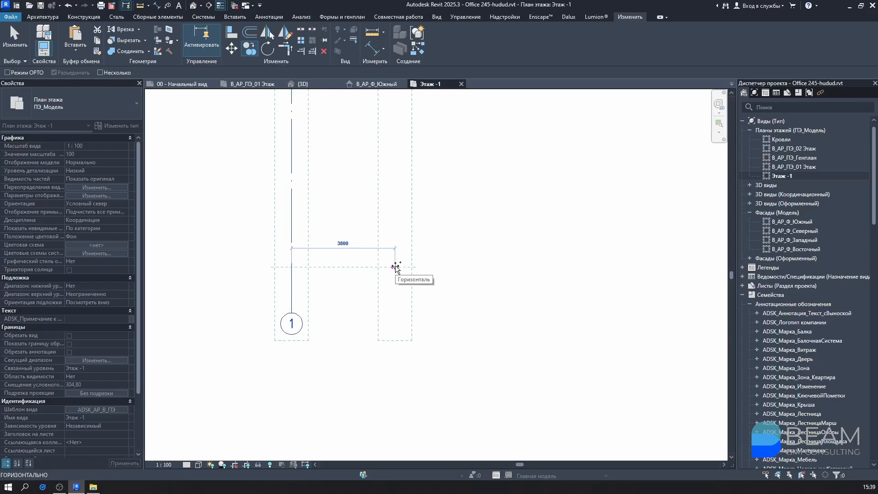
pyautogui.press('Return')
# - Copy grid axis 2 another 6000 mm to the right
pyautogui.scroll(-3, 439, 272)
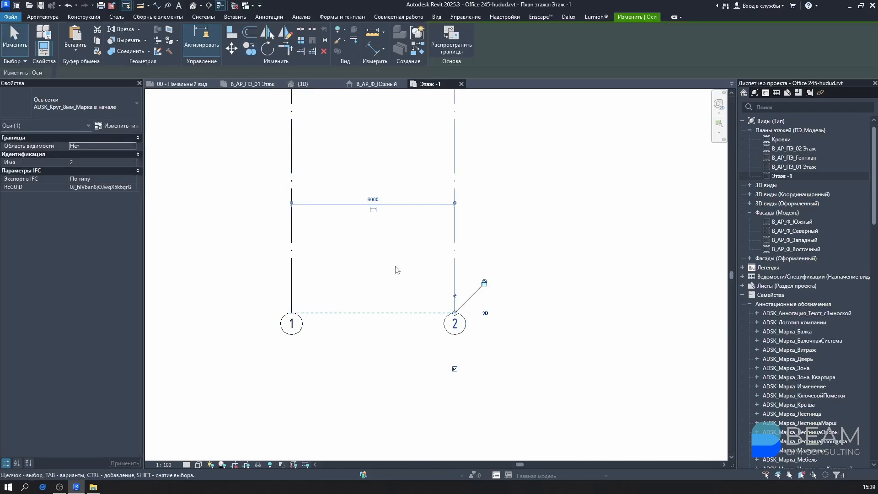
pyautogui.click(250, 48)
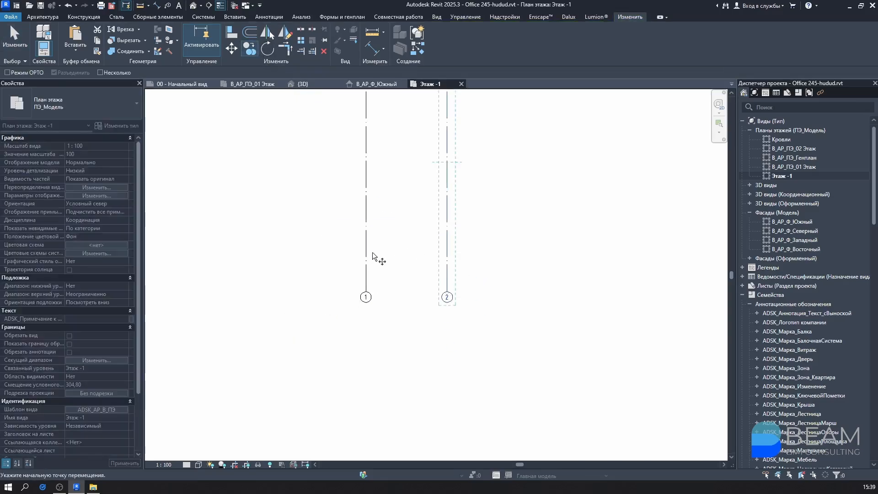
pyautogui.click(447, 255)
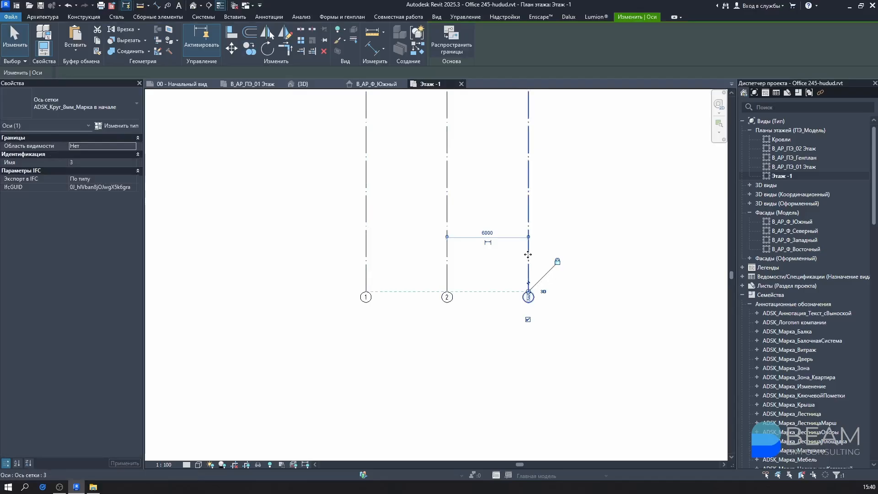
# - Enable multiple copies (Несколько) and copy grid axis 3 three times to the right at 6000 mm spacing
pyautogui.click(250, 52)
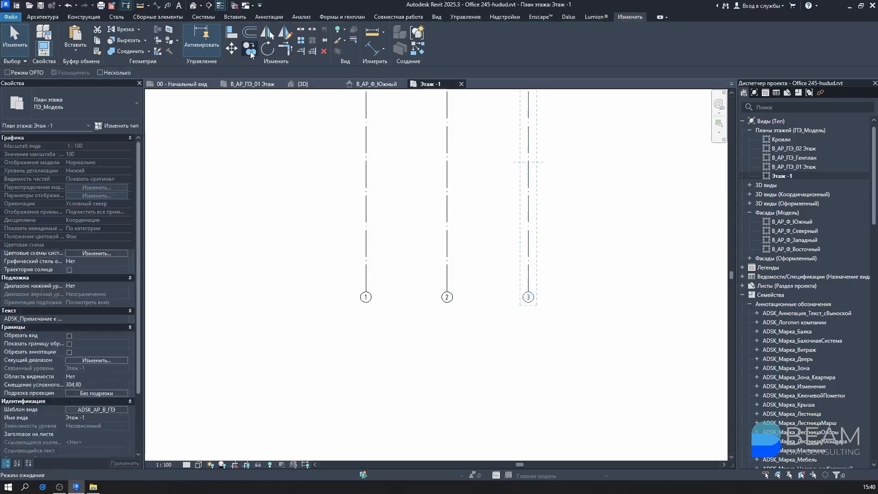
pyautogui.click(100, 72)
pyautogui.moveTo(449, 267); pyautogui.dragTo(359, 265, button='middle')
pyautogui.click(357, 262)
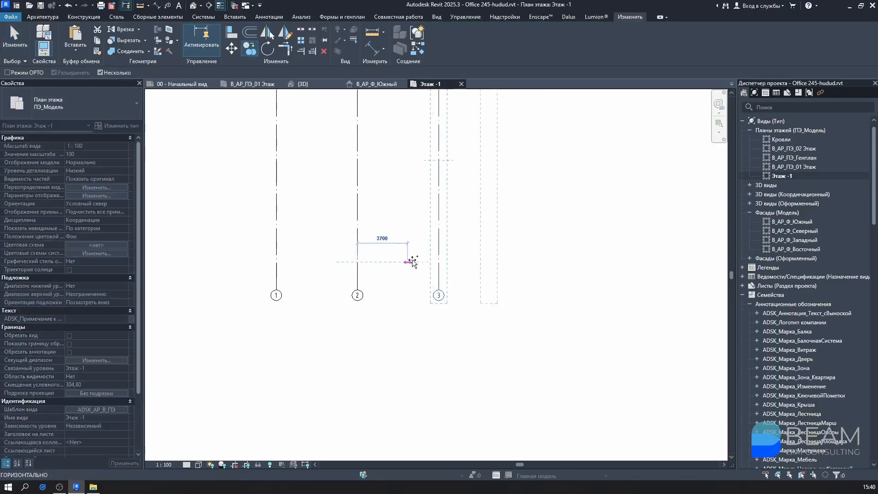
pyautogui.click(438, 261)
pyautogui.click(519, 261)
pyautogui.moveTo(539, 256); pyautogui.dragTo(473, 286, button='middle')
pyautogui.click(419, 273)
pyautogui.scroll(-4, 426, 276)
pyautogui.press('Escape')
pyautogui.press('Escape')
pyautogui.scroll(4, 359, 302)
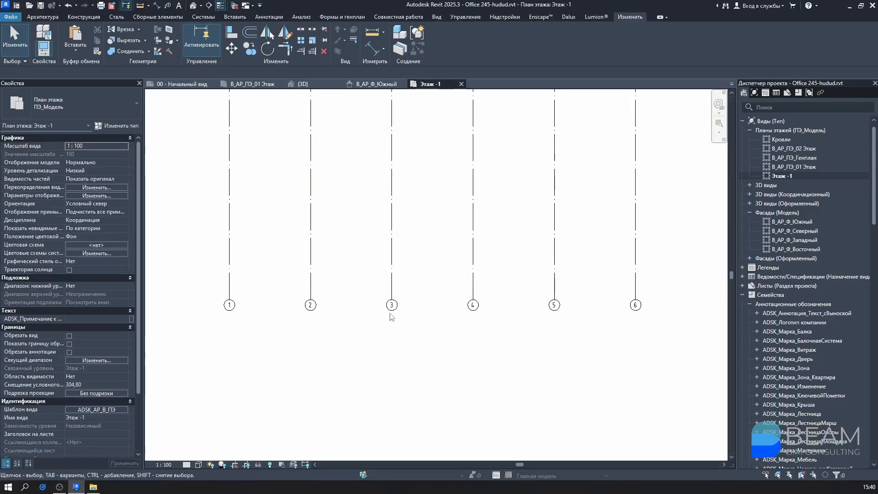
# - Rename grid axis 6, the rightmost one, as 8
pyautogui.moveTo(642, 322); pyautogui.dragTo(520, 329, button='middle')
pyautogui.scroll(2, 516, 322)
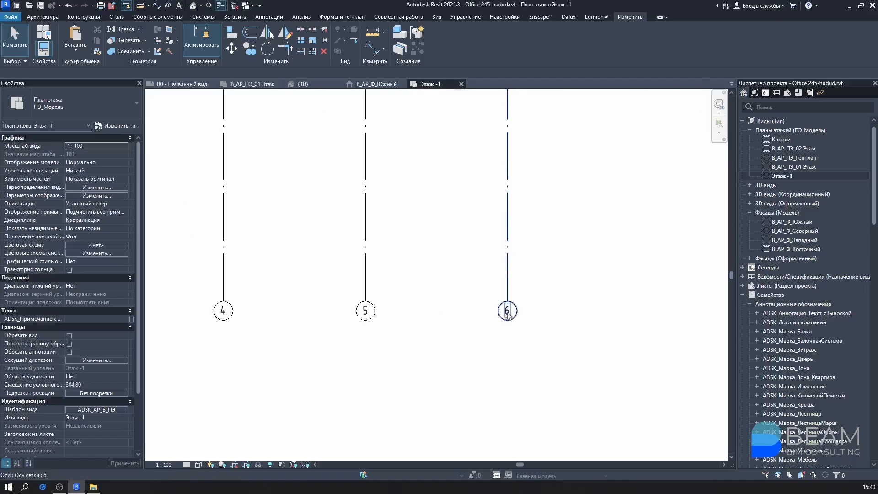
pyautogui.click(506, 312)
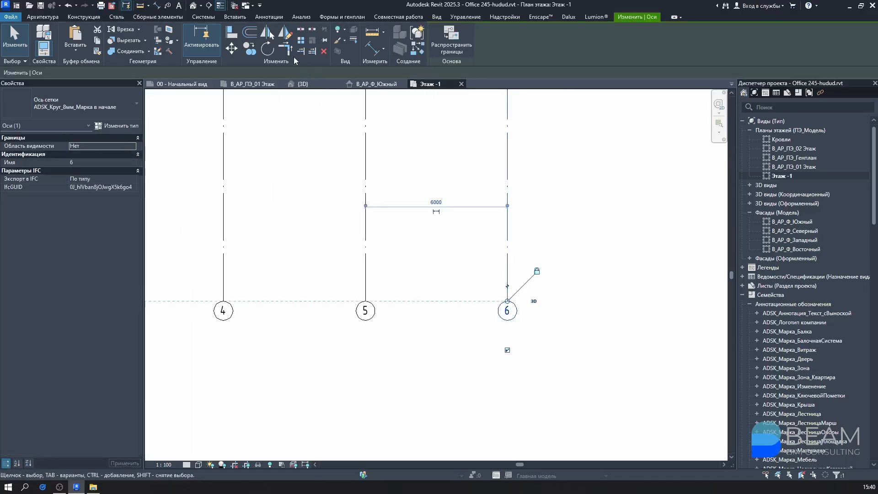
pyautogui.click(249, 50)
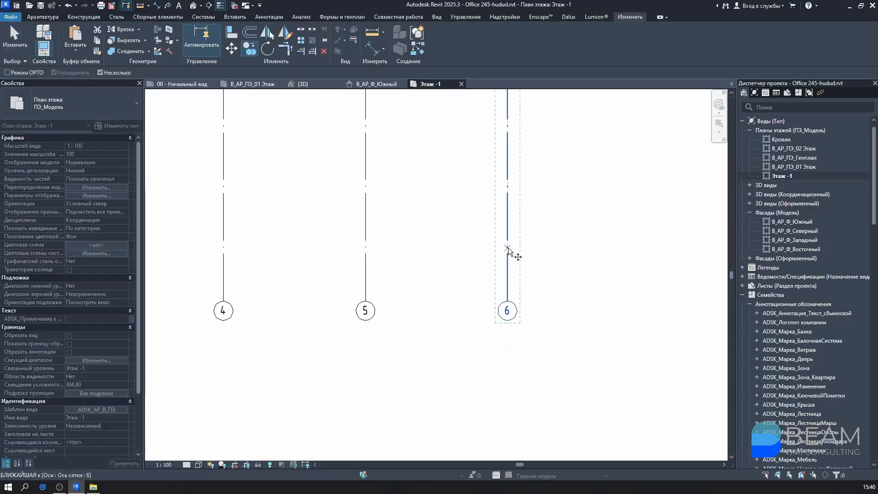
pyautogui.press('Escape')
pyautogui.scroll(2, 507, 310)
pyautogui.click(508, 314)
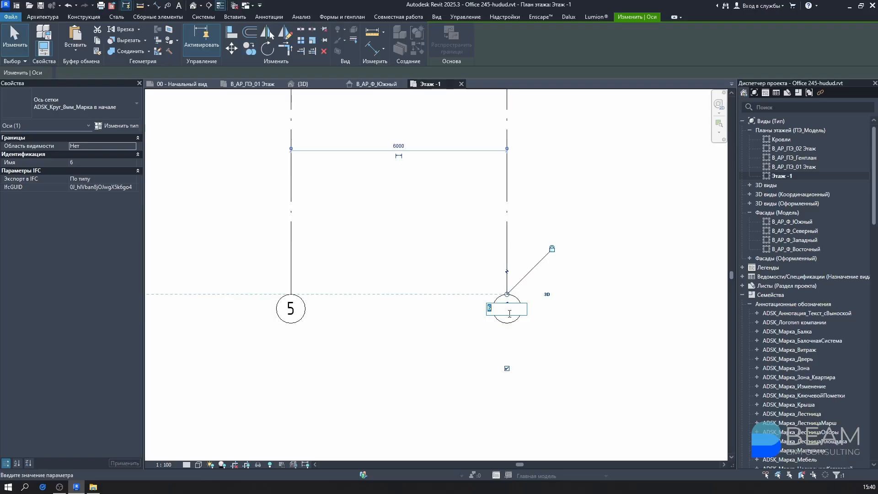
pyautogui.write('8')
pyautogui.press('Return')
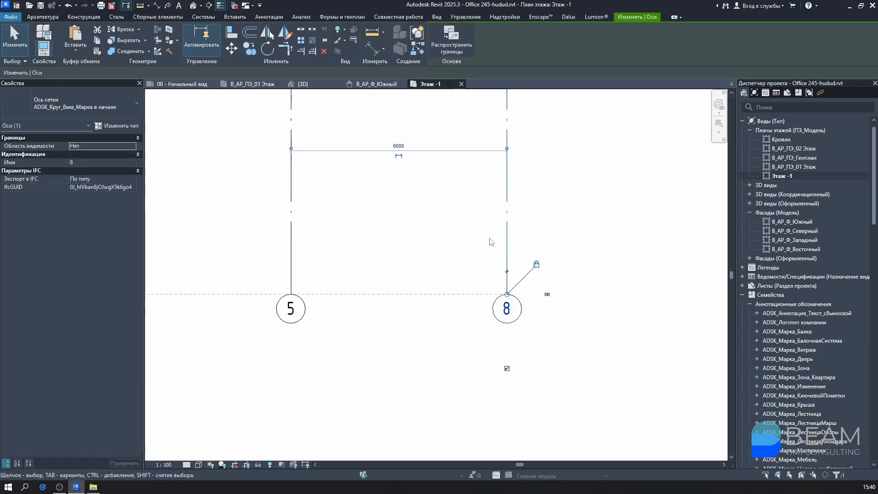
# - Copy grid axis 8 about 1900 mm to the right
pyautogui.click(250, 50)
pyautogui.click(506, 237)
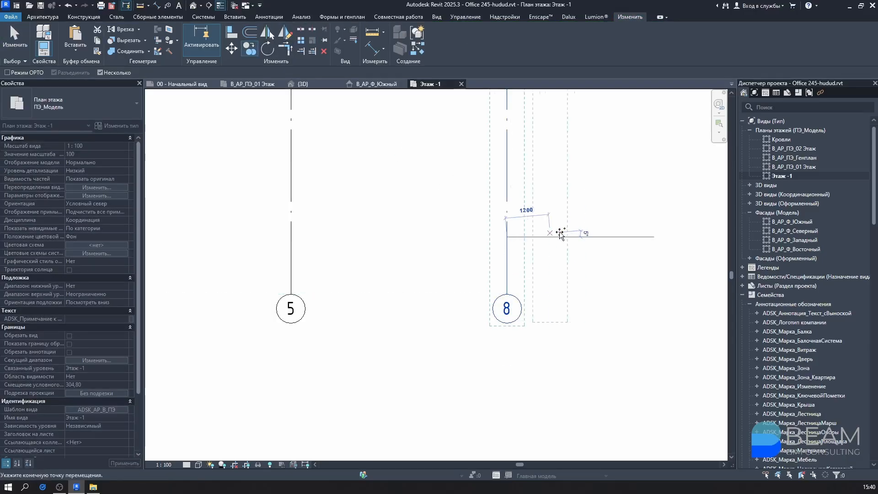
pyautogui.click(576, 237)
pyautogui.press('Escape')
pyautogui.press('Escape')
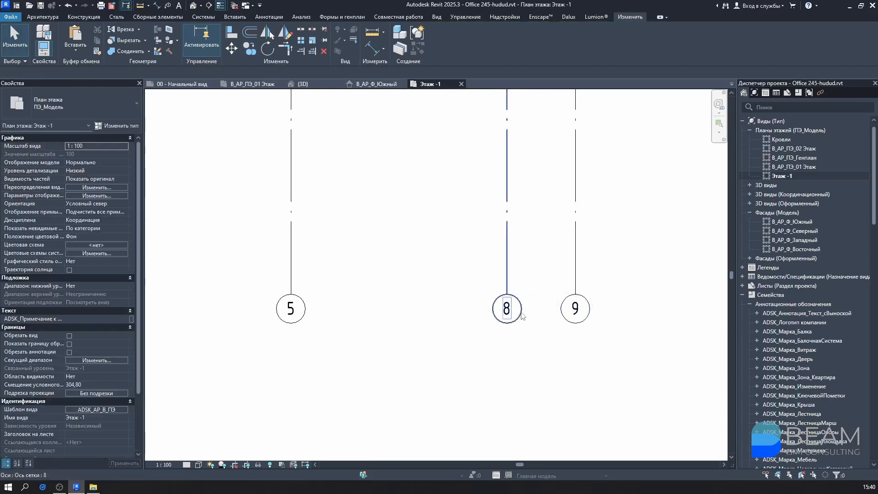
# - Rename grid axis 8 as 6 and grid axis 9 as 7
pyautogui.click(505, 315)
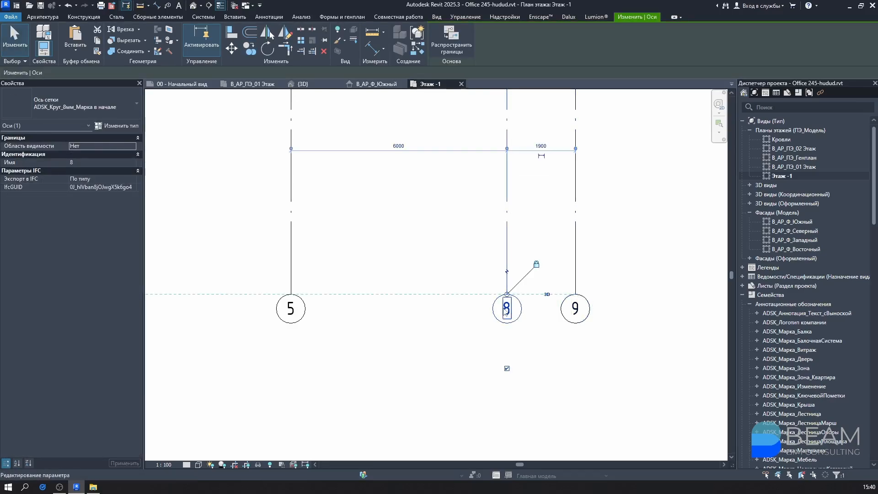
pyautogui.click(506, 309)
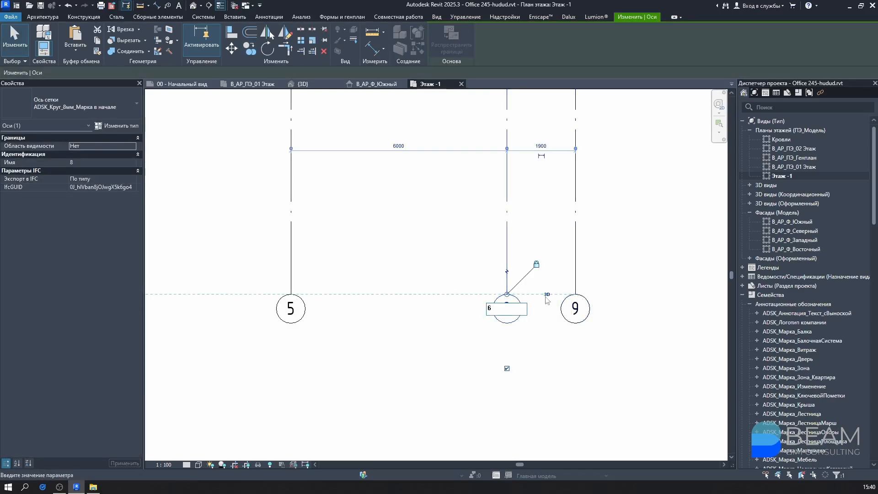
pyautogui.press('Return')
pyautogui.click(576, 315)
pyautogui.click(577, 309)
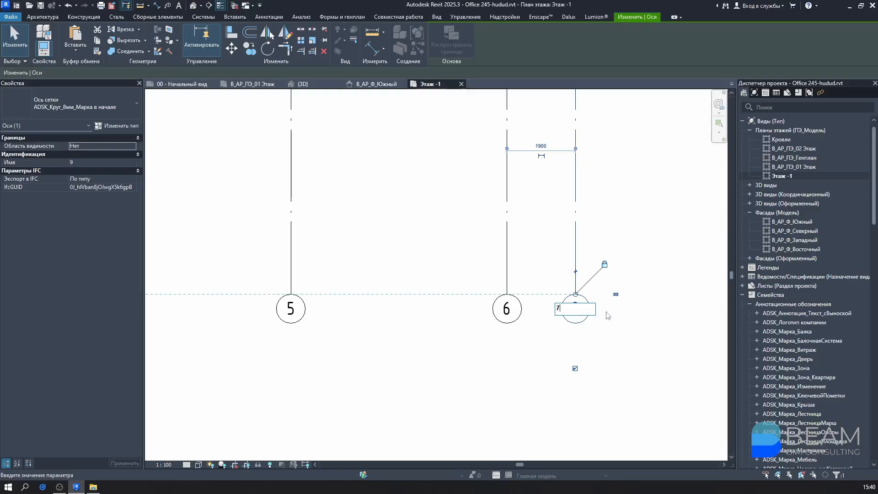
pyautogui.write('7')
pyautogui.press('Return')
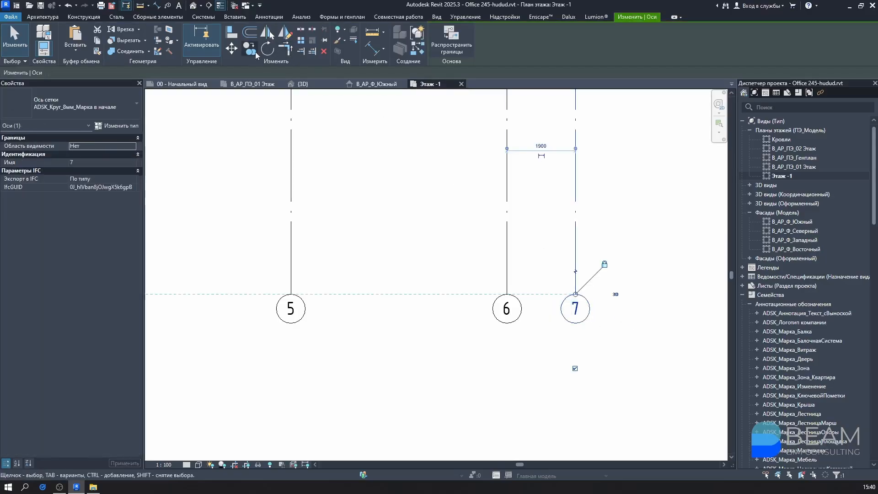
# - Copy grid axis 7 about 1100 mm to the right and delete both axes beyond axis 6
pyautogui.click(254, 52)
pyautogui.click(415, 168)
pyautogui.press('Escape')
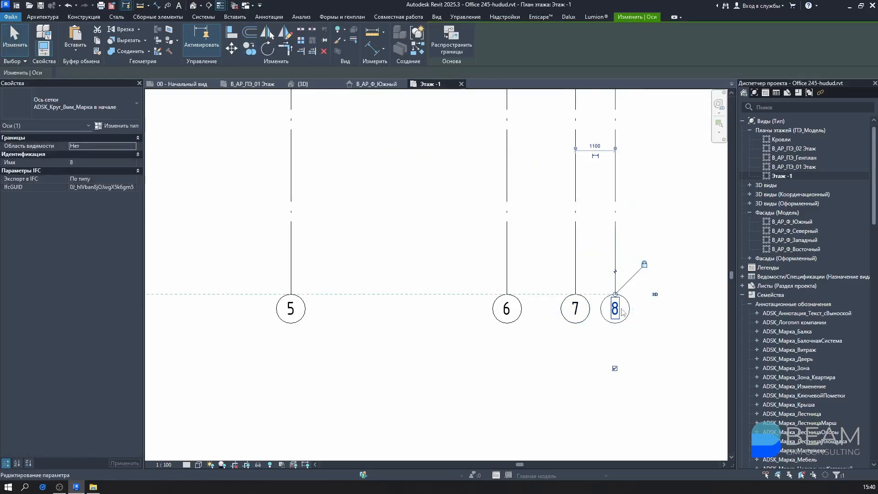
pyautogui.moveTo(629, 269); pyautogui.dragTo(551, 277)
pyautogui.press('Delete')
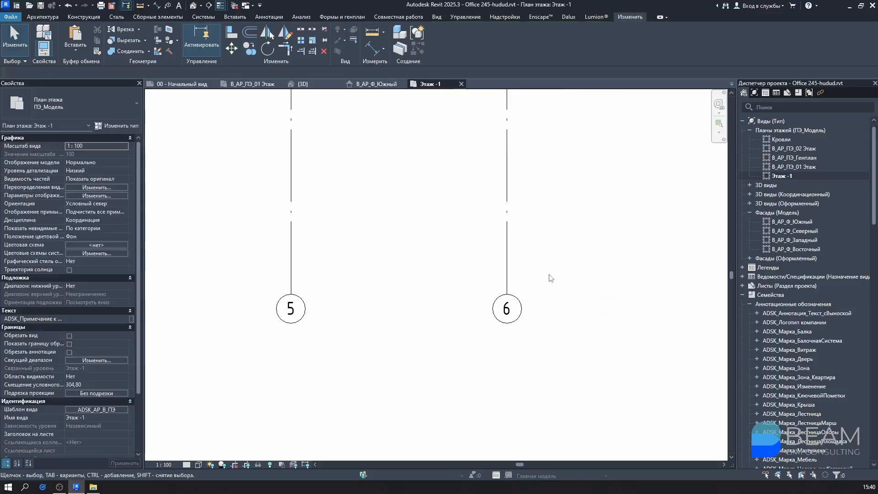
# - Draw a horizontal grid axis from left to right across all six vertical axes, just above their bubbles
pyautogui.scroll(-3, 536, 293)
pyautogui.scroll(-2, 537, 296)
pyautogui.scroll(1, 355, 280)
pyautogui.click(316, 290)
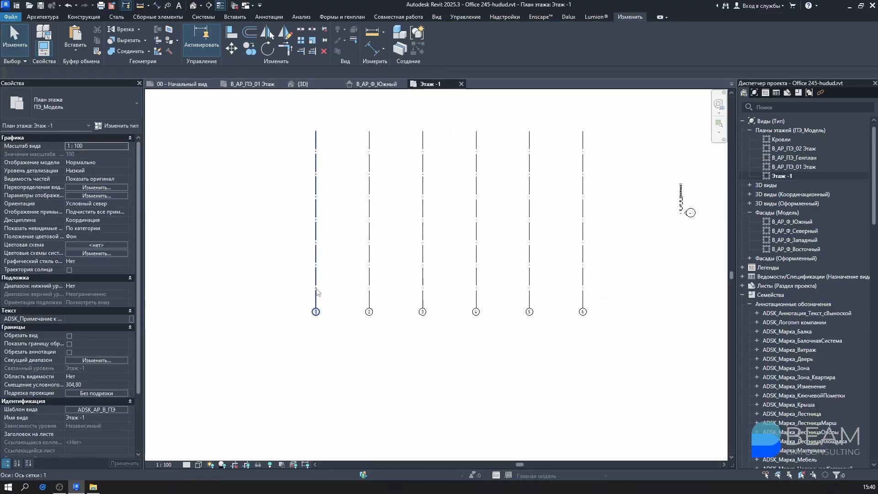
pyautogui.click(416, 47)
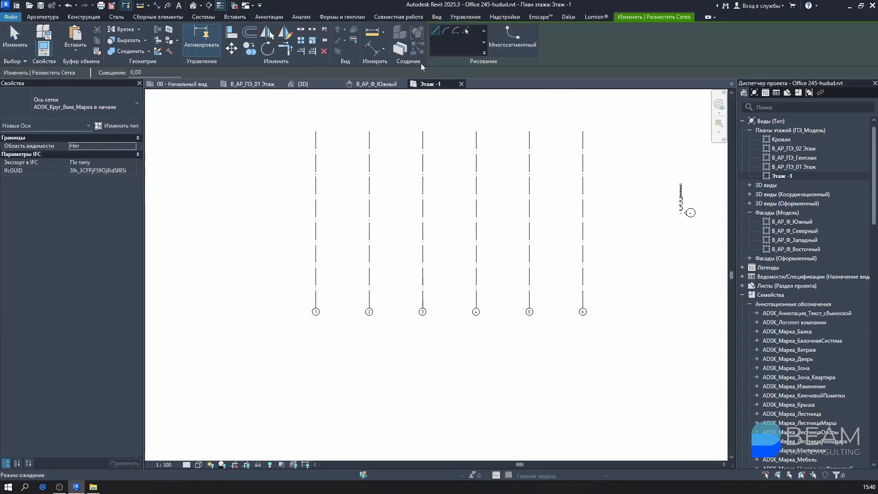
pyautogui.click(291, 285)
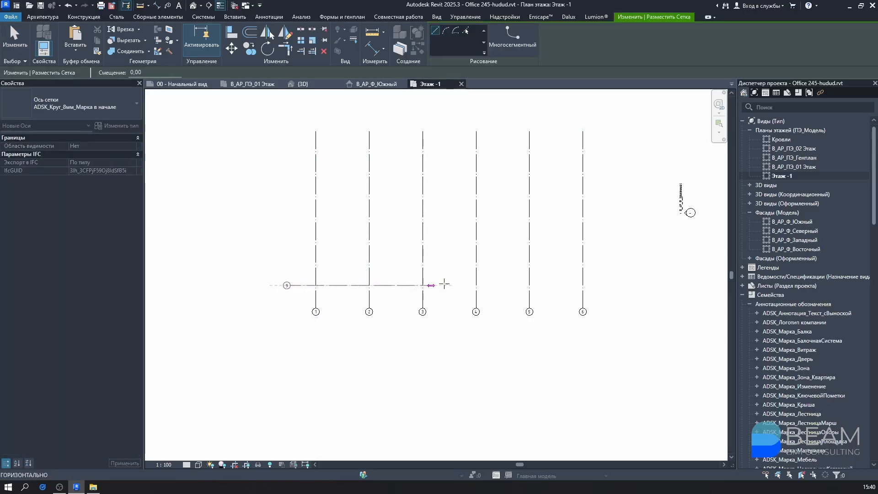
pyautogui.click(610, 286)
pyautogui.scroll(4, 343, 298)
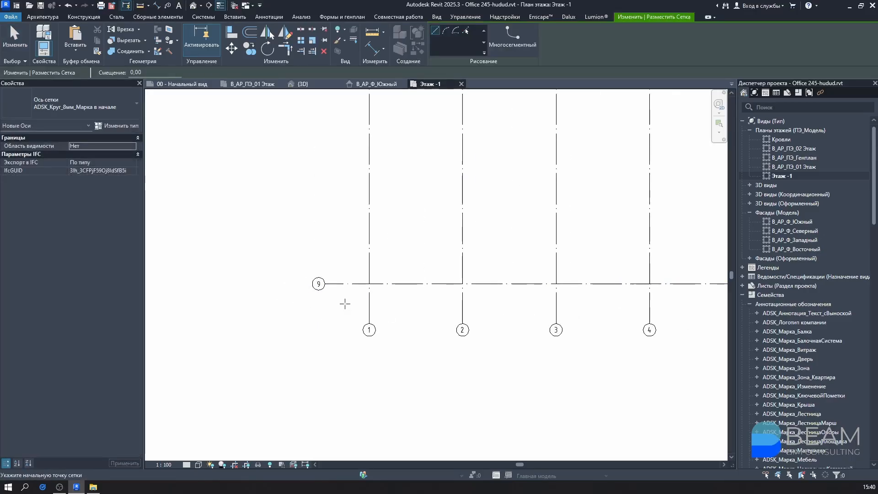
pyautogui.press('Escape')
pyautogui.press('Escape')
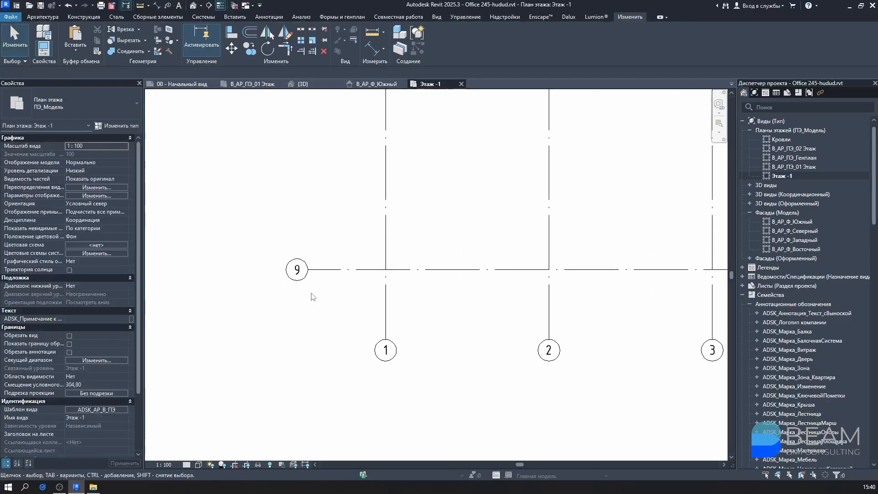
# - Rename the horizontal grid axis as A
pyautogui.scroll(2, 315, 279)
pyautogui.doubleClick(296, 267)
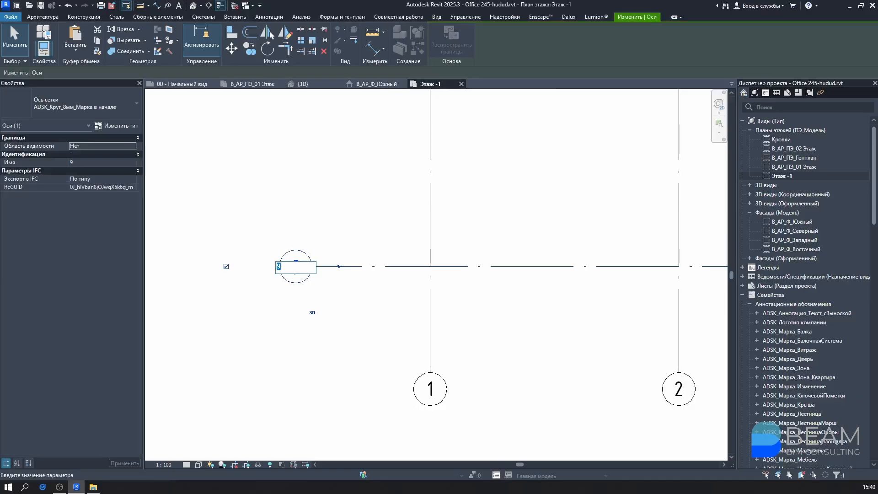
pyautogui.write('A')
pyautogui.press('Return')
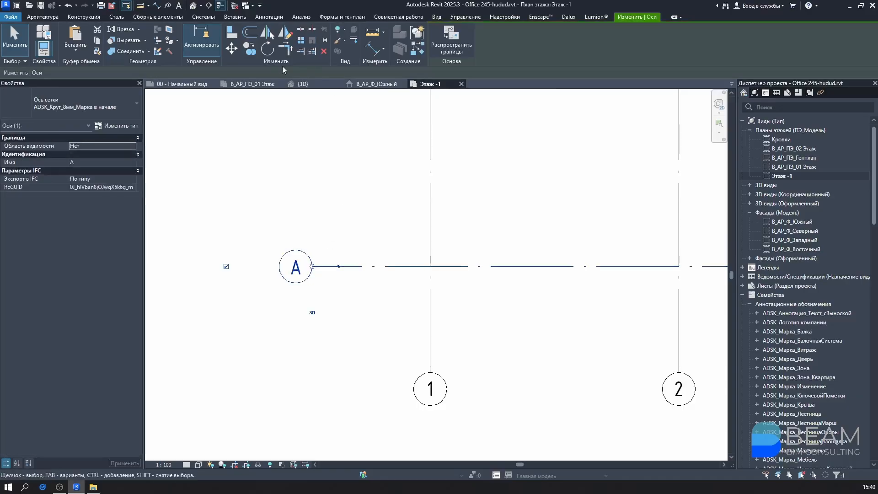
# - Copy horizontal axis A upward three times in succession at spacings of 6000, 4500 and 6000 mm
pyautogui.press('c')
pyautogui.press('o')
pyautogui.scroll(-3, 315, 179)
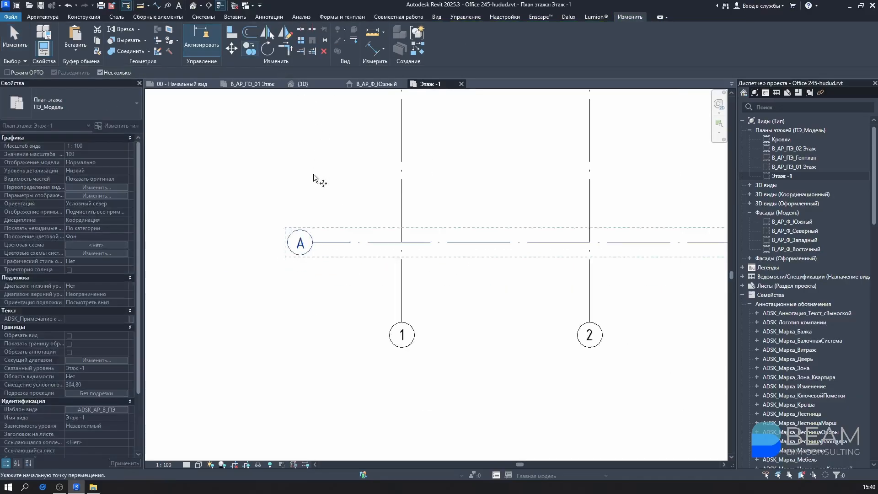
pyautogui.click(343, 228)
pyautogui.scroll(-2, 344, 195)
pyautogui.write('6000')
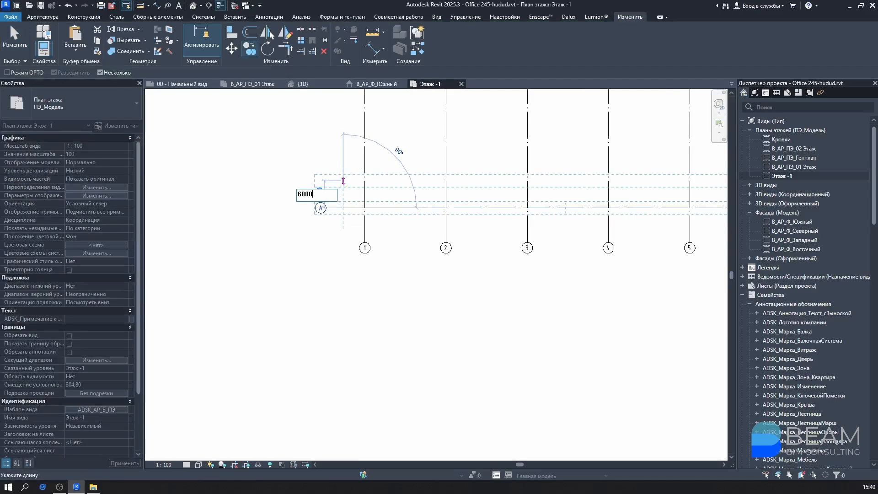
pyautogui.press('Return')
pyautogui.moveTo(382, 191); pyautogui.dragTo(359, 338, button='middle')
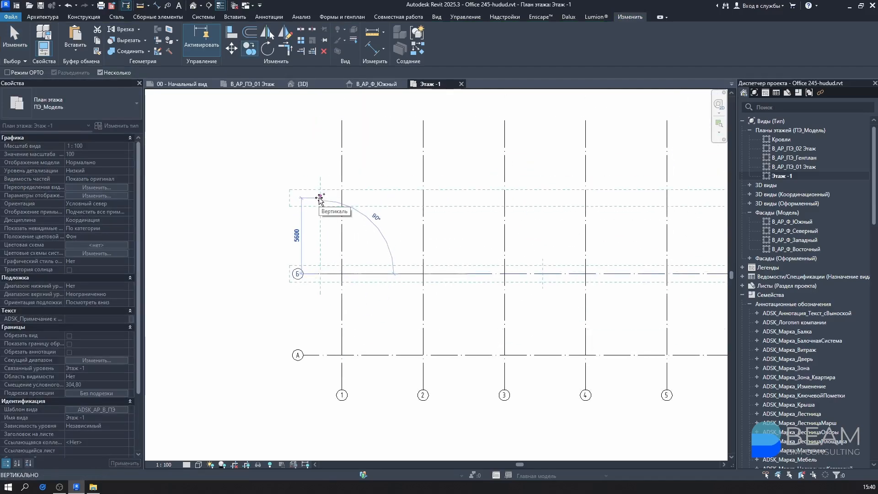
pyautogui.write('4500')
pyautogui.press('Return')
pyautogui.moveTo(320, 200); pyautogui.dragTo(332, 296, button='middle')
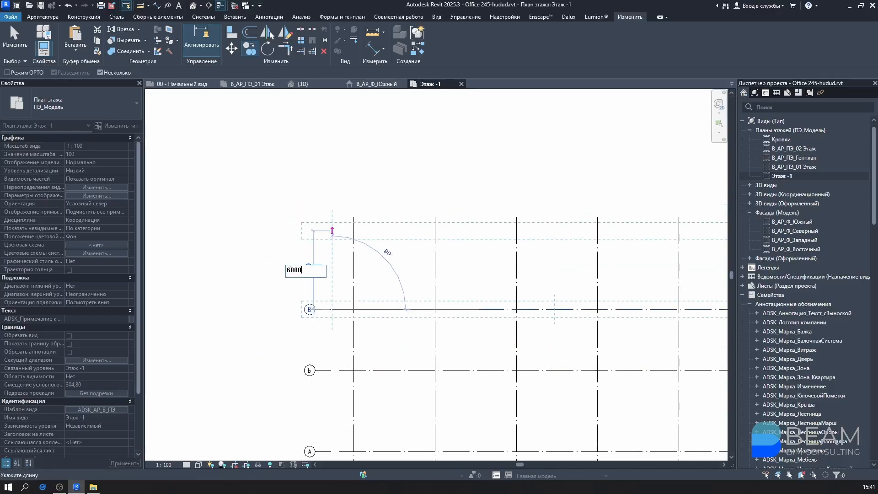
pyautogui.press('Return')
pyautogui.press('Escape')
pyautogui.press('Escape')
pyautogui.scroll(-4, 408, 151)
pyautogui.scroll(2, 366, 194)
pyautogui.click(350, 191)
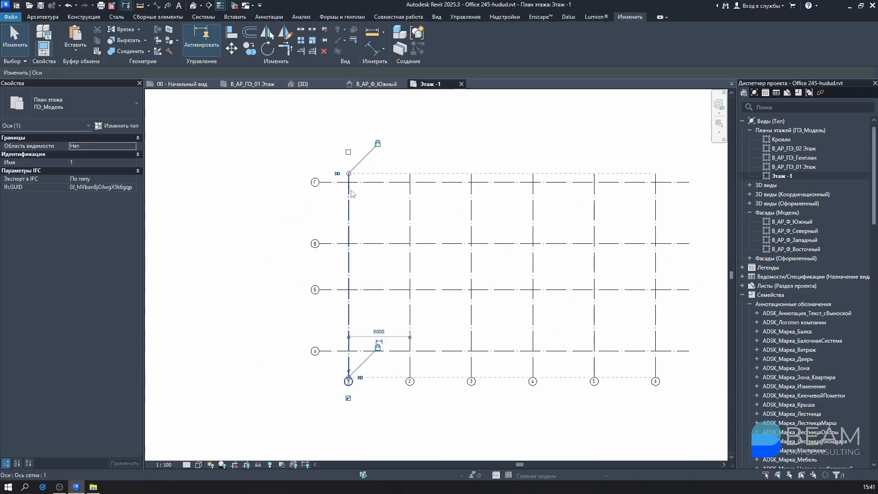
pyautogui.press('Escape')
pyautogui.scroll(3, 322, 300)
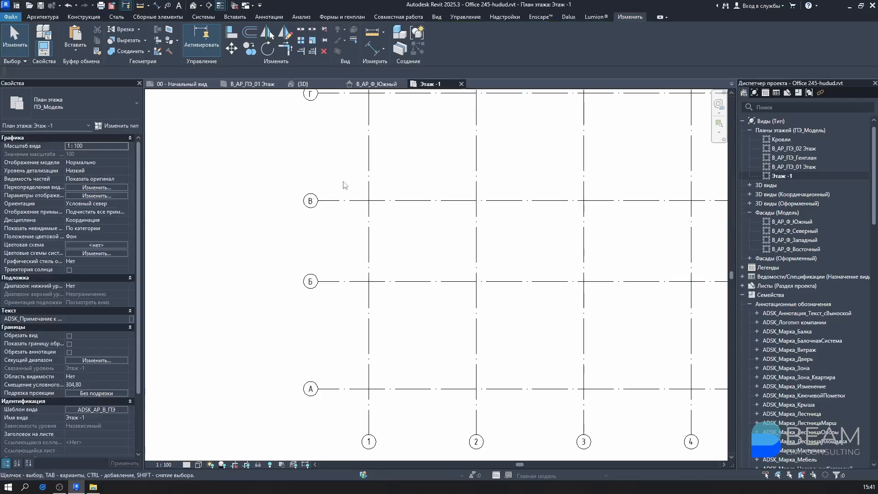
pyautogui.scroll(-5, 343, 184)
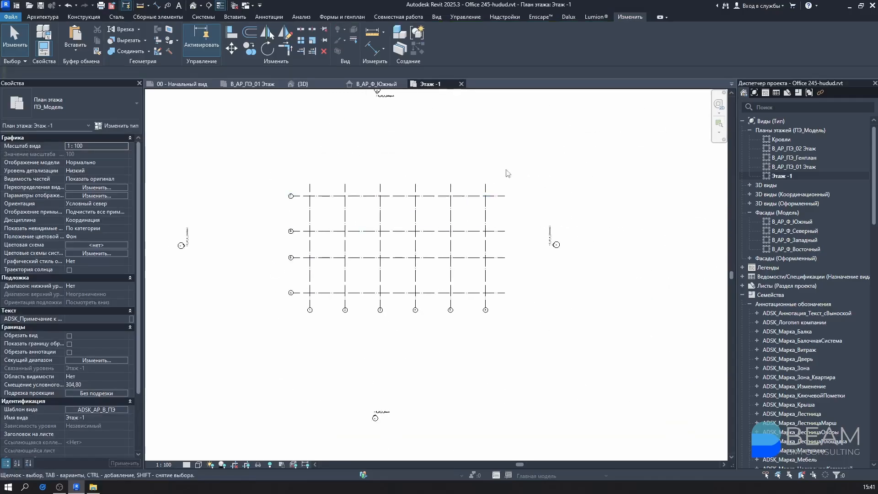
# - Select all ten grid axes and open the В_АР_ПЭ_01 Этаж floor plan with them still selected
pyautogui.moveTo(506, 172); pyautogui.dragTo(245, 284)
pyautogui.scroll(3, 336, 247)
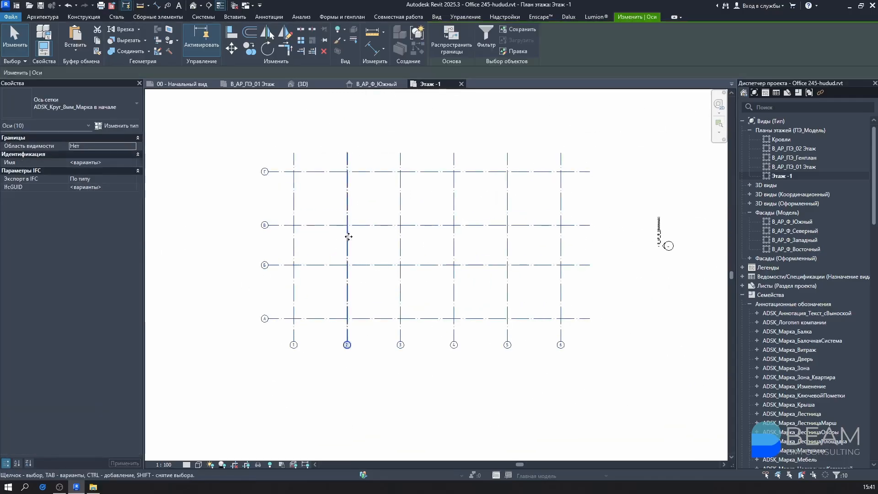
pyautogui.scroll(-2, 332, 234)
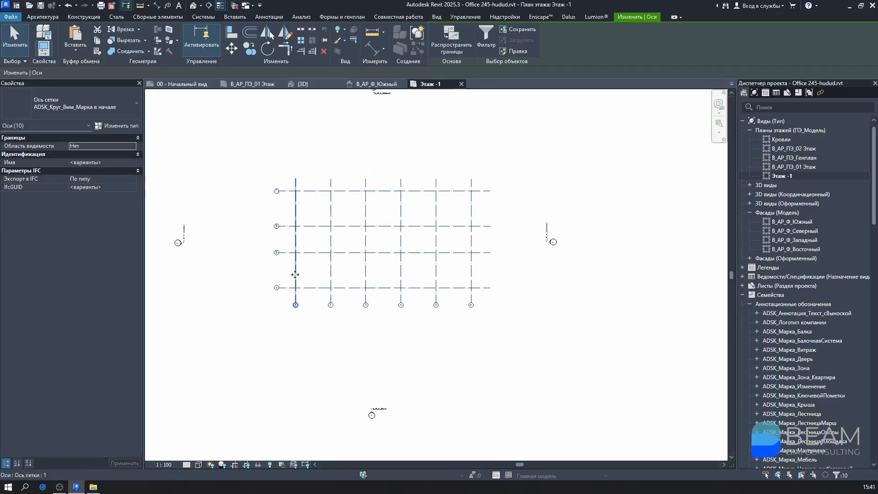
pyautogui.scroll(2, 284, 287)
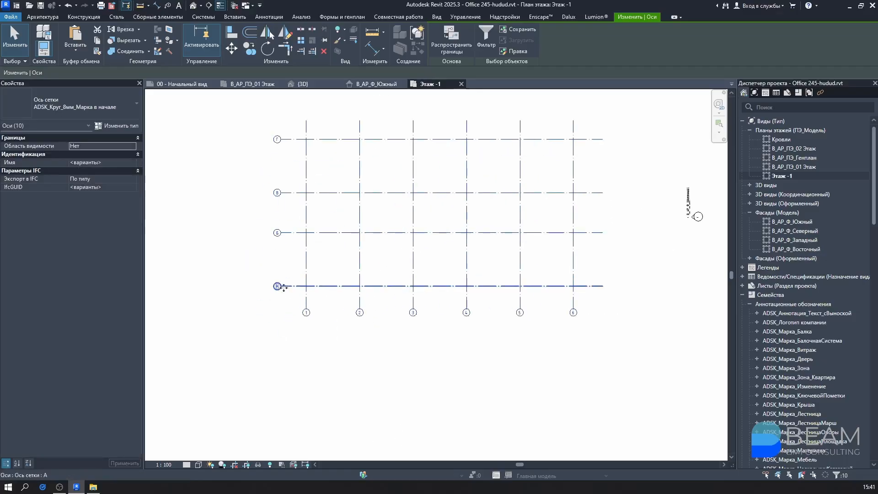
pyautogui.doubleClick(808, 167)
pyautogui.scroll(-3, 435, 281)
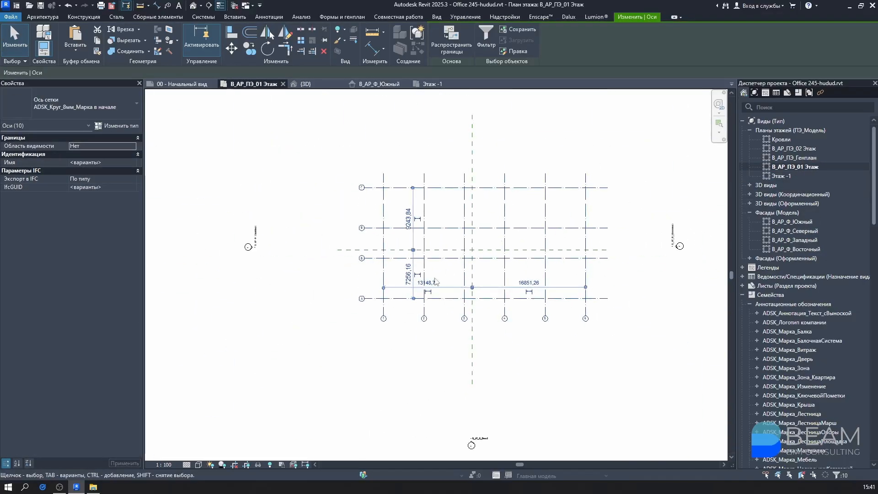
pyautogui.scroll(4, 386, 296)
pyautogui.scroll(-4, 389, 300)
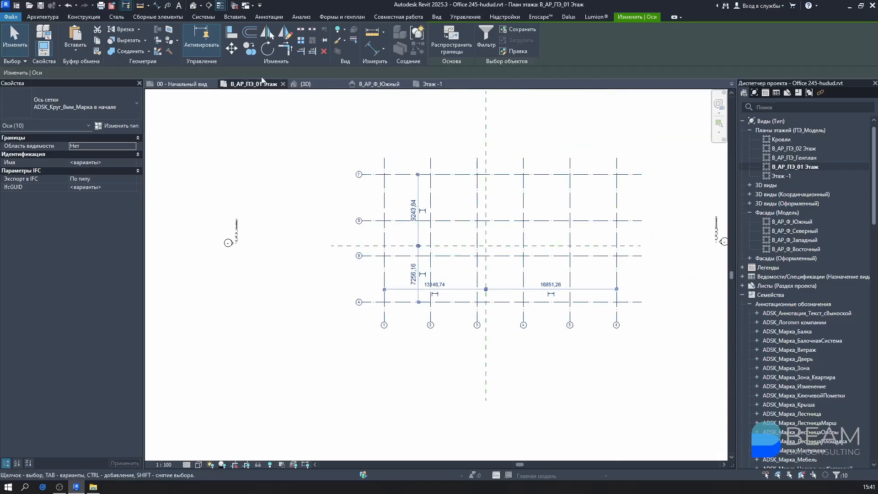
# - Move the selected grid from the intersection of axes A and 1 onto the intersection of the two reference planes
pyautogui.click(231, 49)
pyautogui.scroll(3, 392, 274)
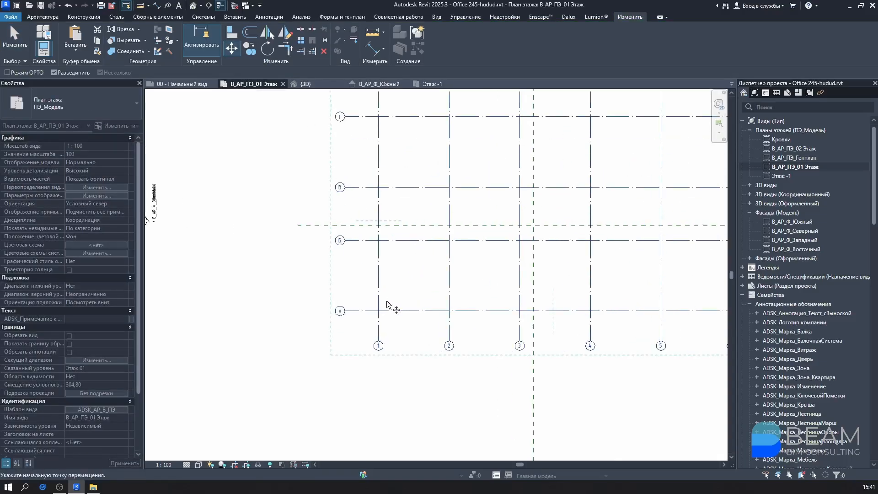
pyautogui.scroll(2, 380, 311)
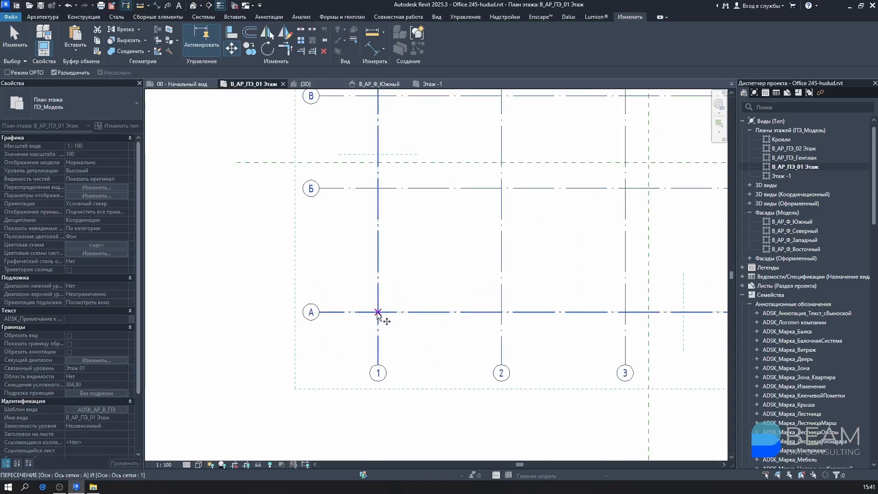
pyautogui.click(377, 312)
pyautogui.scroll(-4, 541, 221)
pyautogui.moveTo(541, 221); pyautogui.dragTo(383, 246, button='middle')
pyautogui.scroll(5, 439, 213)
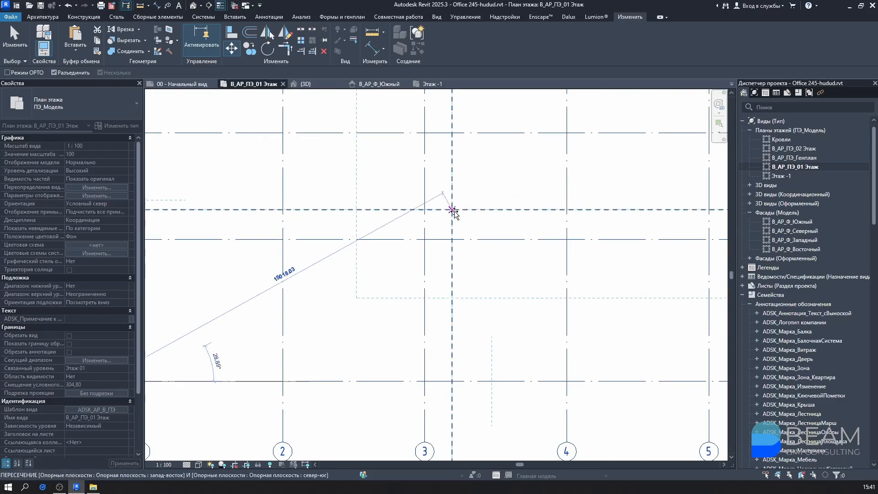
pyautogui.click(452, 210)
pyautogui.scroll(-7, 439, 229)
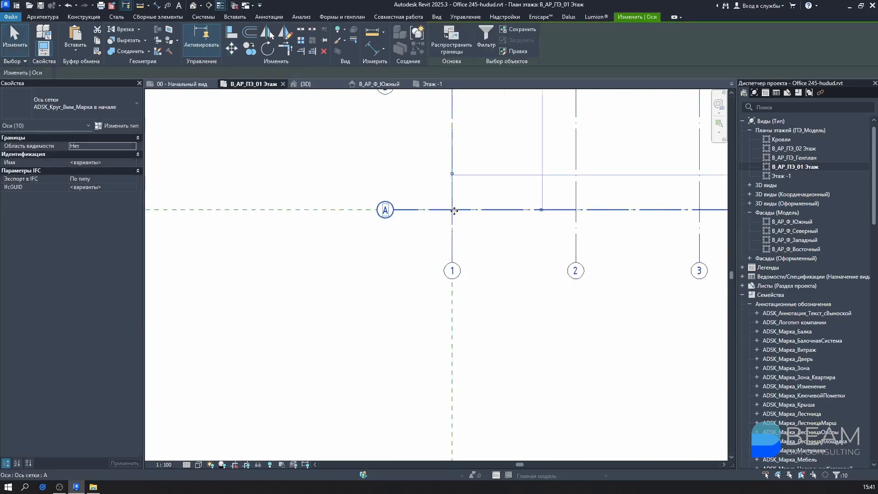
pyautogui.press('Escape')
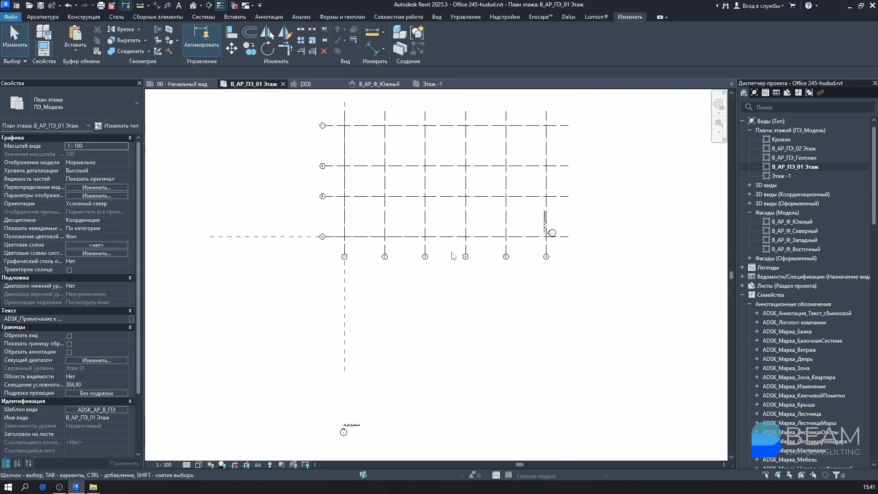
# - Move the eastern elevation marker out of the grid to the right, well beyond axis 6
pyautogui.scroll(3, 418, 256)
pyautogui.scroll(-3, 355, 252)
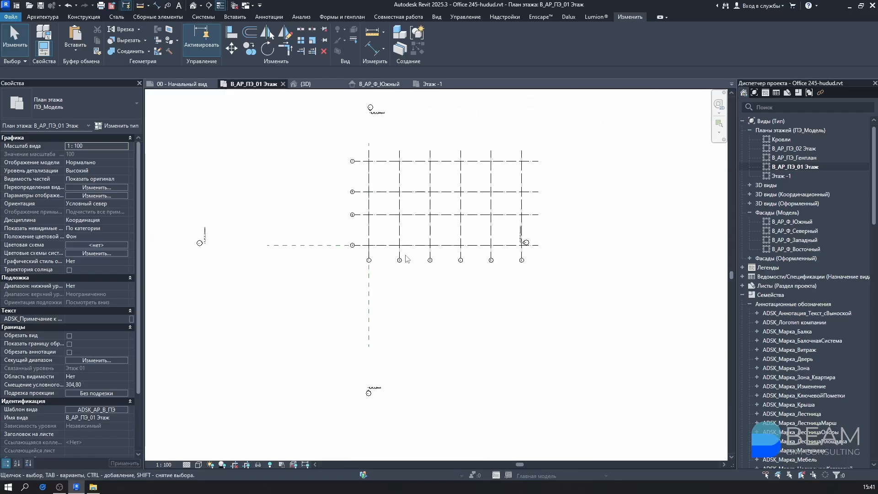
pyautogui.scroll(3, 329, 271)
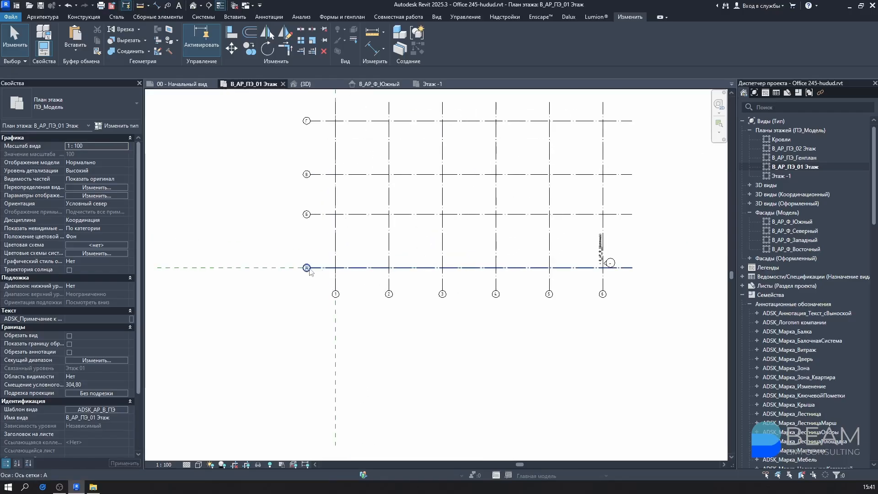
pyautogui.scroll(-4, 428, 265)
pyautogui.scroll(3, 438, 248)
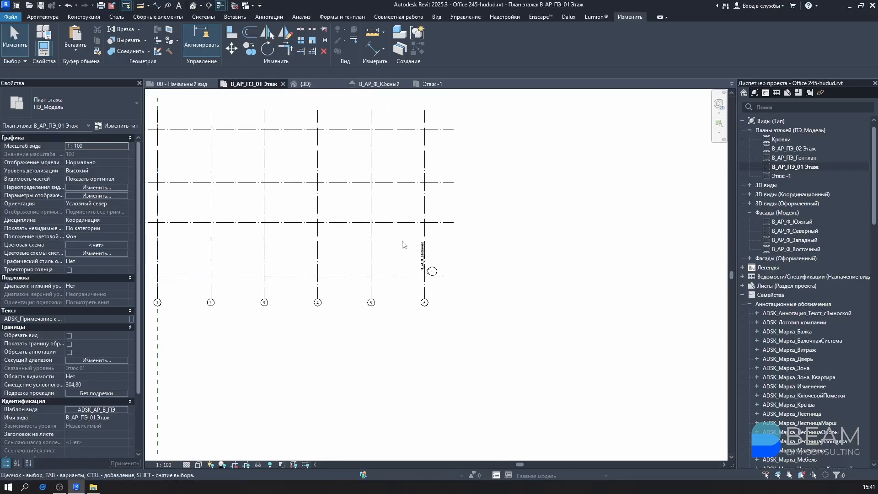
pyautogui.scroll(-3, 405, 242)
pyautogui.scroll(3, 426, 254)
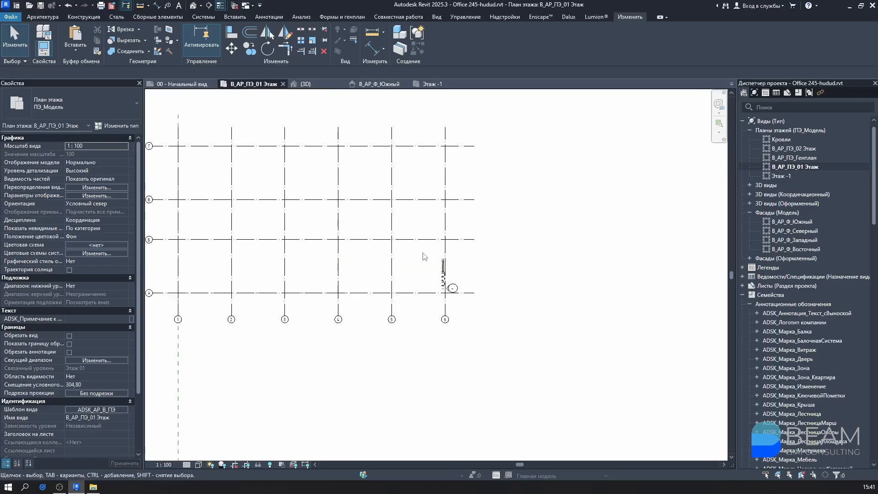
pyautogui.moveTo(416, 244)
pyautogui.mouseDown()
pyautogui.moveTo(473, 300)
pyautogui.moveTo(476, 313)
pyautogui.mouseUp()
pyautogui.scroll(3, 450, 286)
pyautogui.scroll(-5, 448, 283)
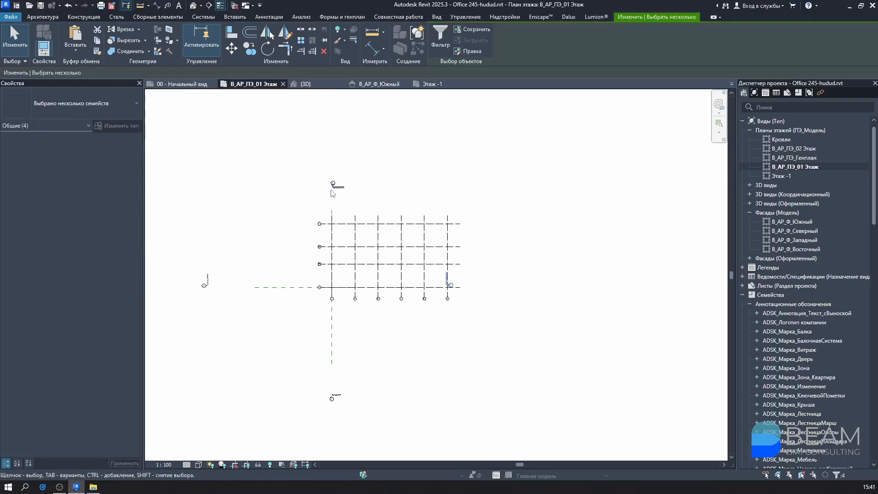
pyautogui.scroll(6, 199, 287)
pyautogui.scroll(-4, 270, 278)
pyautogui.moveTo(453, 294); pyautogui.dragTo(234, 256, button='middle')
pyautogui.scroll(1, 458, 245)
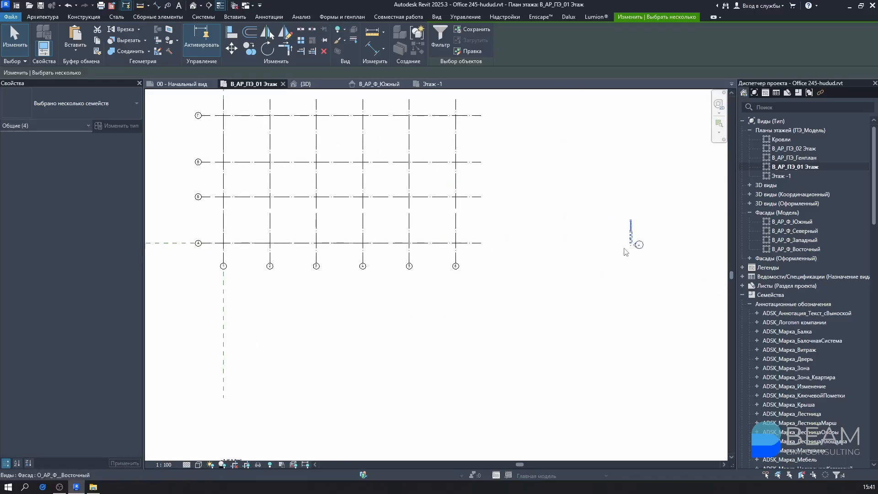
pyautogui.scroll(-3, 625, 252)
# - Move the northern elevation marker farther above the grid and the southern one farther below it
pyautogui.moveTo(402, 128); pyautogui.dragTo(465, 173)
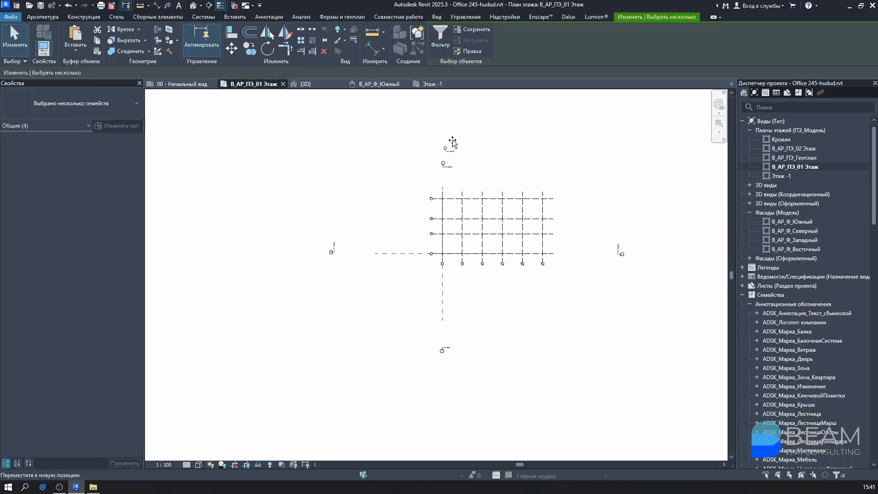
pyautogui.moveTo(453, 140); pyautogui.dragTo(446, 111)
pyautogui.moveTo(423, 337)
pyautogui.mouseDown()
pyautogui.moveTo(453, 358)
pyautogui.moveTo(442, 386)
pyautogui.mouseUp()
pyautogui.press('Escape')
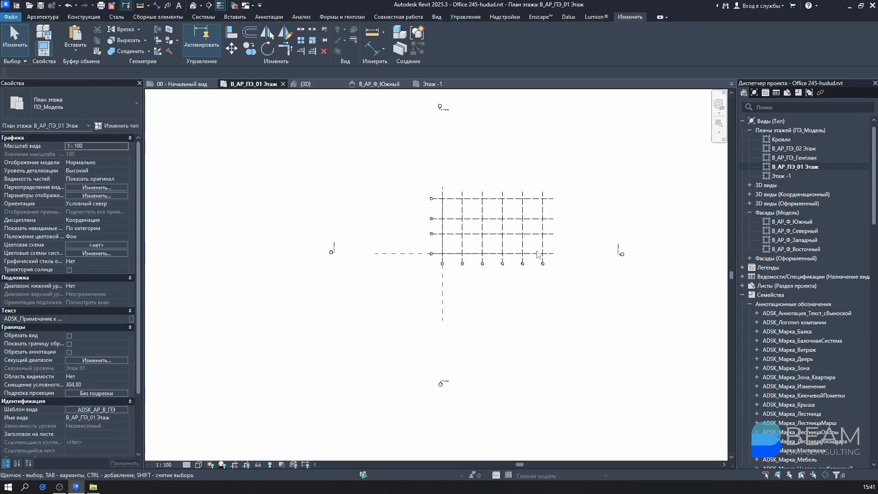
# - In the В_АР_Ф_Южный elevation, extend the level lines' right ends beyond axis 6 and shorten their left ends to just before axis 1
pyautogui.scroll(3, 492, 247)
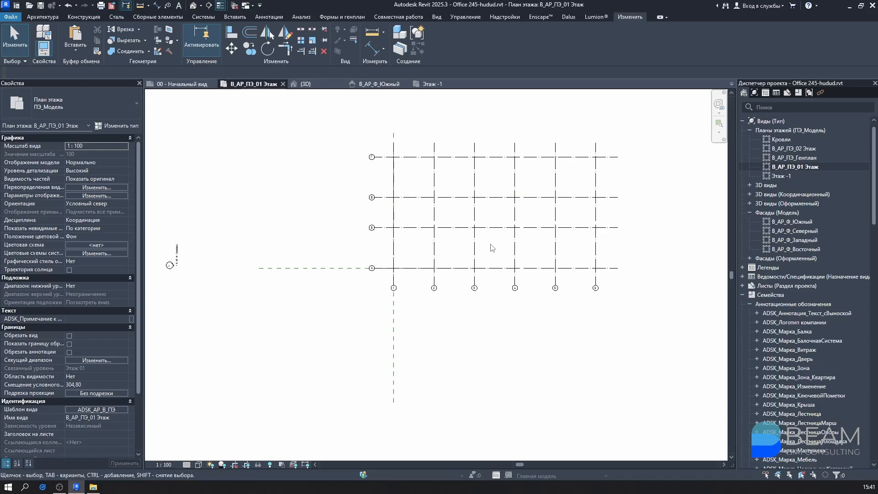
pyautogui.doubleClick(787, 221)
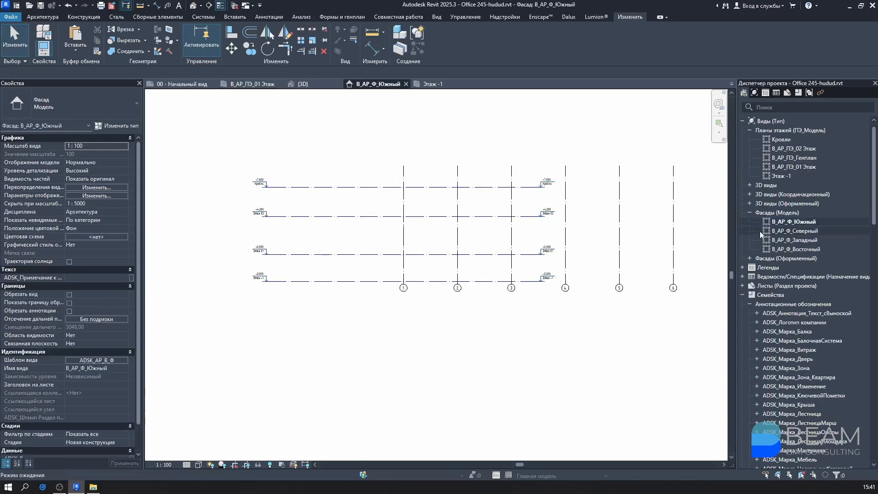
pyautogui.moveTo(530, 315); pyautogui.dragTo(485, 300, button='middle')
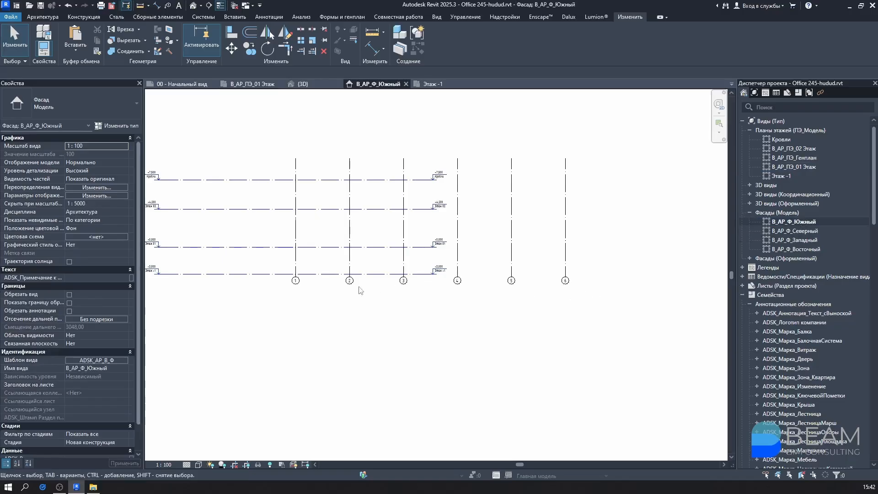
pyautogui.click(427, 276)
pyautogui.moveTo(433, 277); pyautogui.dragTo(606, 275)
pyautogui.moveTo(414, 287); pyautogui.dragTo(519, 292, button='middle')
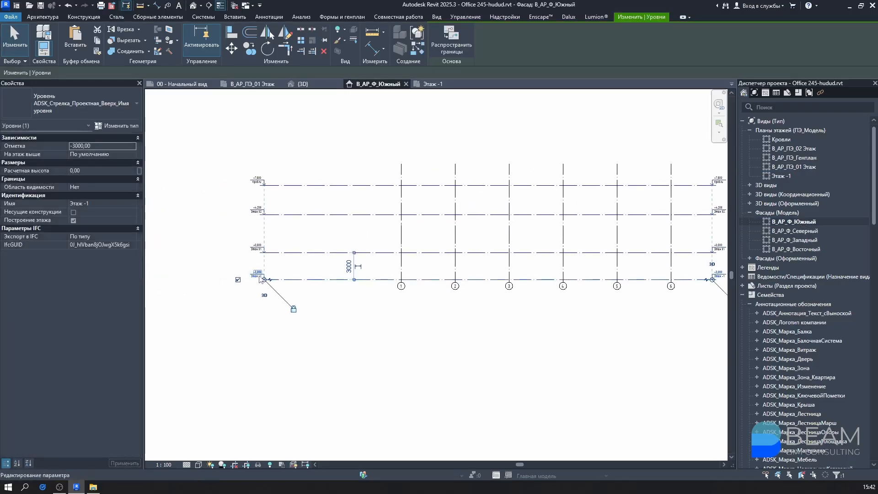
pyautogui.moveTo(263, 280); pyautogui.dragTo(362, 280)
pyautogui.click(439, 304)
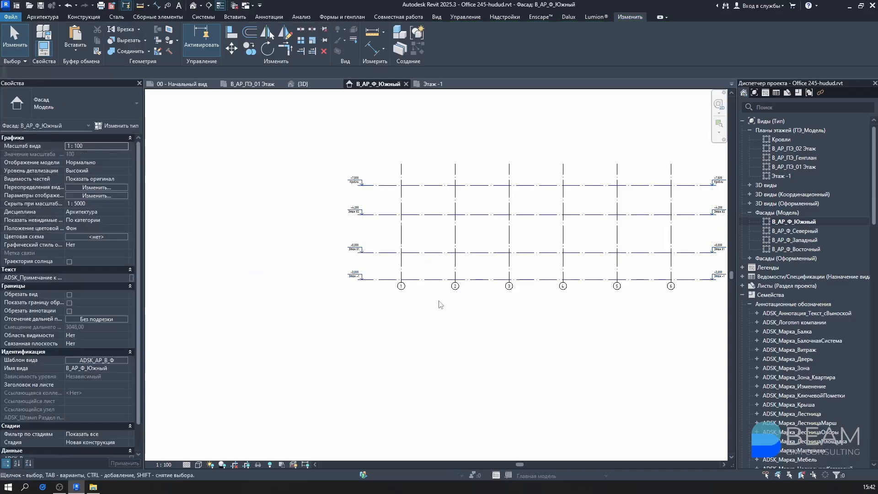
# - Extend the lower ends of the numbered axes so their bubbles sit farther below the Этаж -1 level
pyautogui.click(455, 287)
pyautogui.scroll(3, 456, 282)
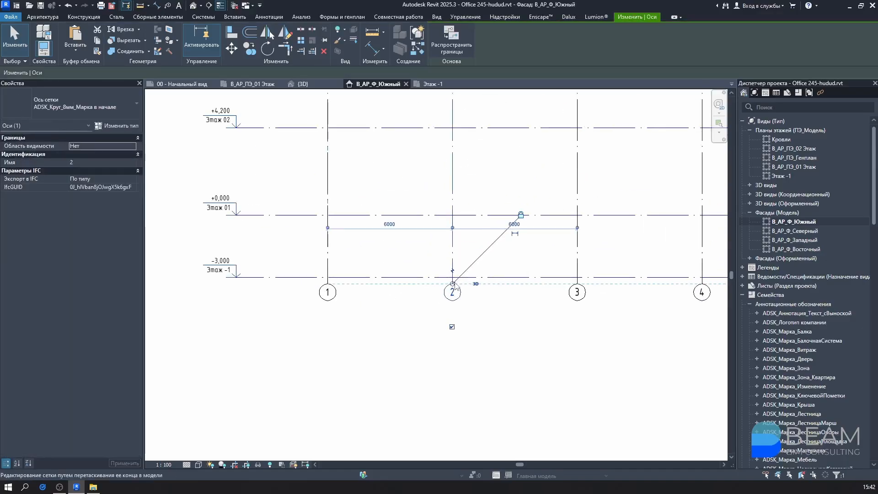
pyautogui.moveTo(452, 284); pyautogui.dragTo(453, 320)
pyautogui.scroll(-4, 398, 361)
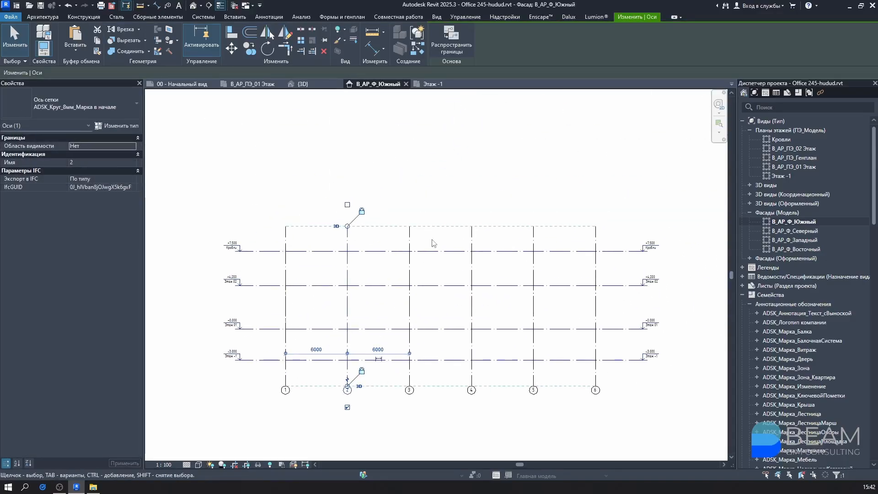
# - Lower the upper ends of the numbered axes to between levels Этаж 01 and Этаж 02, and open the В_АР_ПЭ_02 Этаж plan
pyautogui.scroll(2, 642, 286)
pyautogui.scroll(-3, 620, 269)
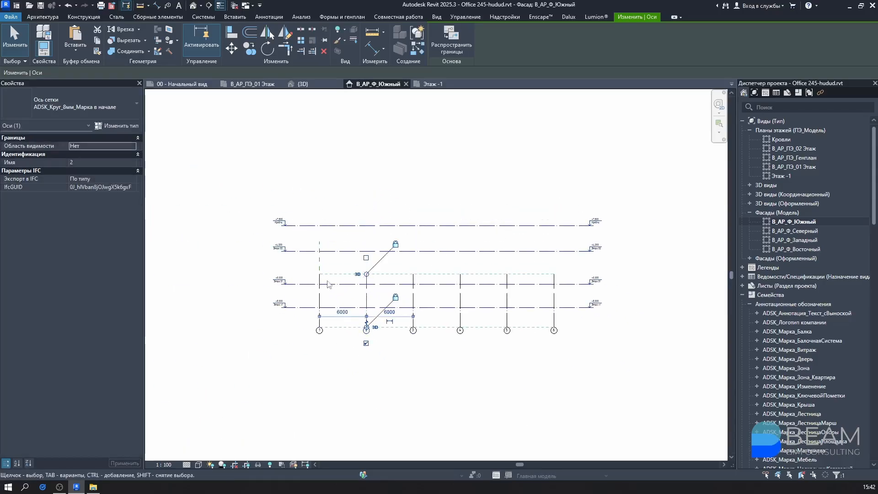
pyautogui.scroll(2, 319, 273)
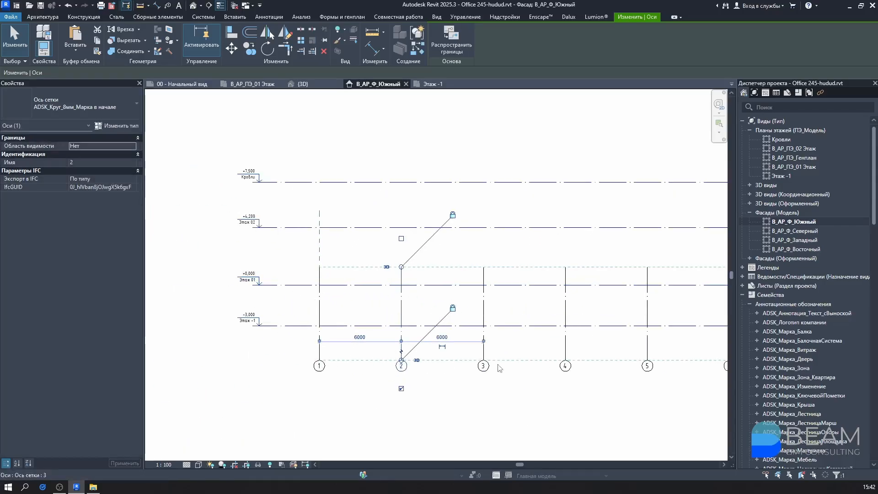
pyautogui.moveTo(560, 365); pyautogui.dragTo(495, 362, button='middle')
pyautogui.press('Escape')
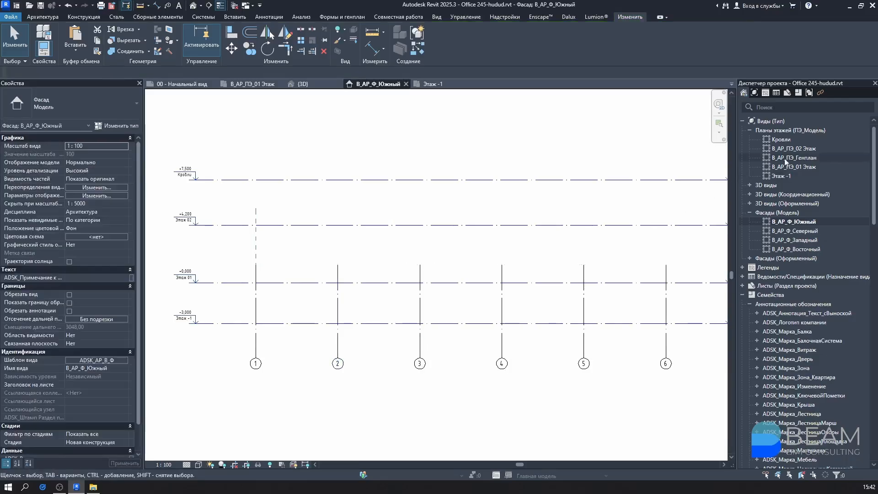
pyautogui.doubleClick(807, 149)
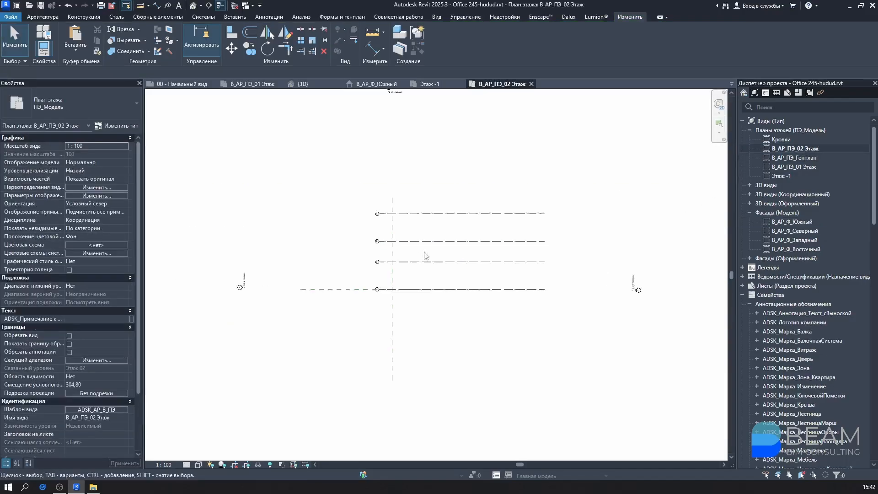
# - Raise the numbered axes' upper ends above the Кровли level in the В_АР_Ф_Южный elevation and reopen the В_АР_ПЭ_02 Этаж plan
pyautogui.doubleClick(792, 222)
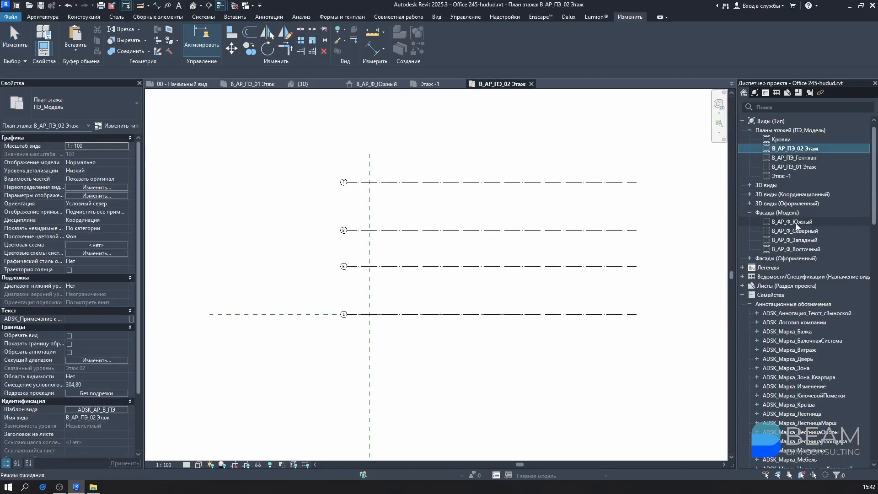
pyautogui.click(421, 304)
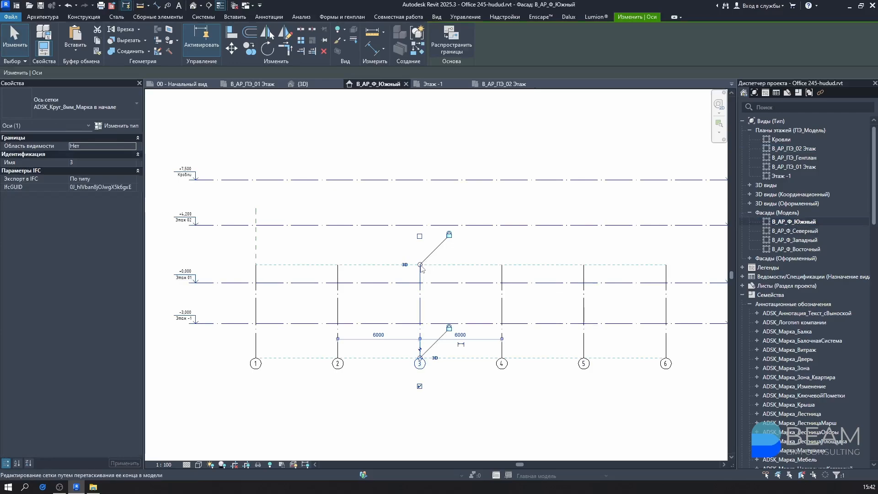
pyautogui.moveTo(420, 267); pyautogui.dragTo(420, 168)
pyautogui.doubleClick(798, 150)
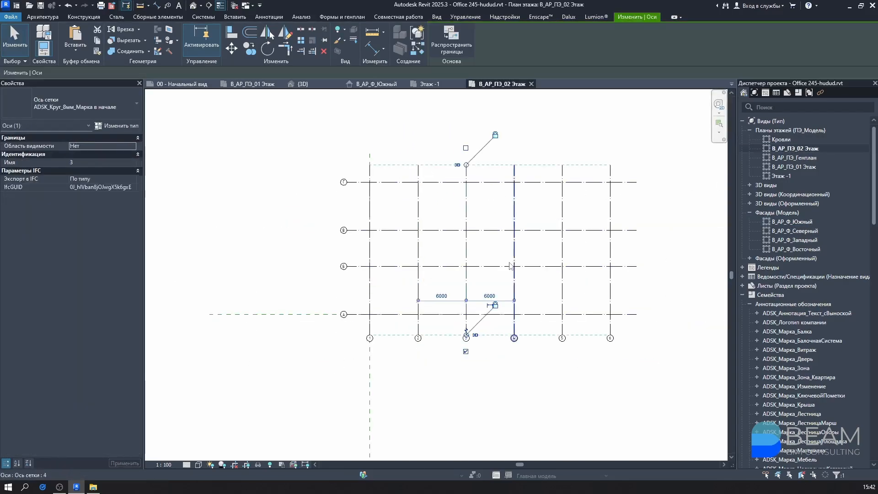
pyautogui.click(545, 232)
pyautogui.click(472, 250)
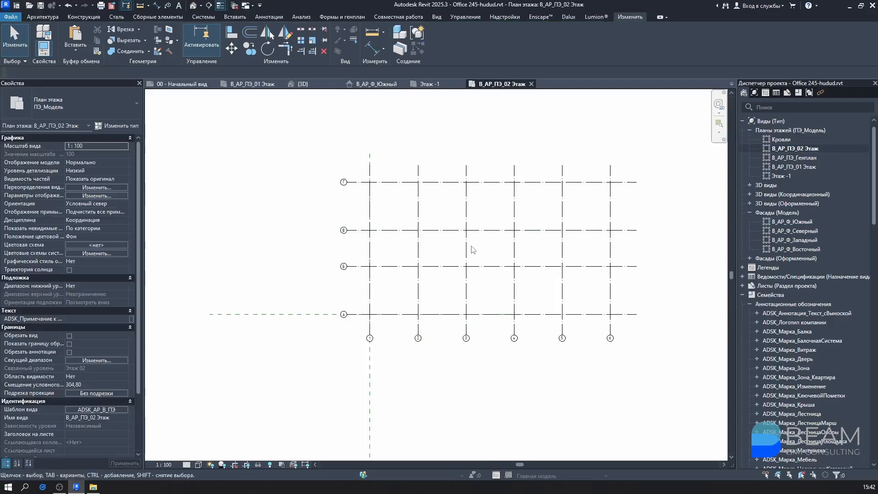